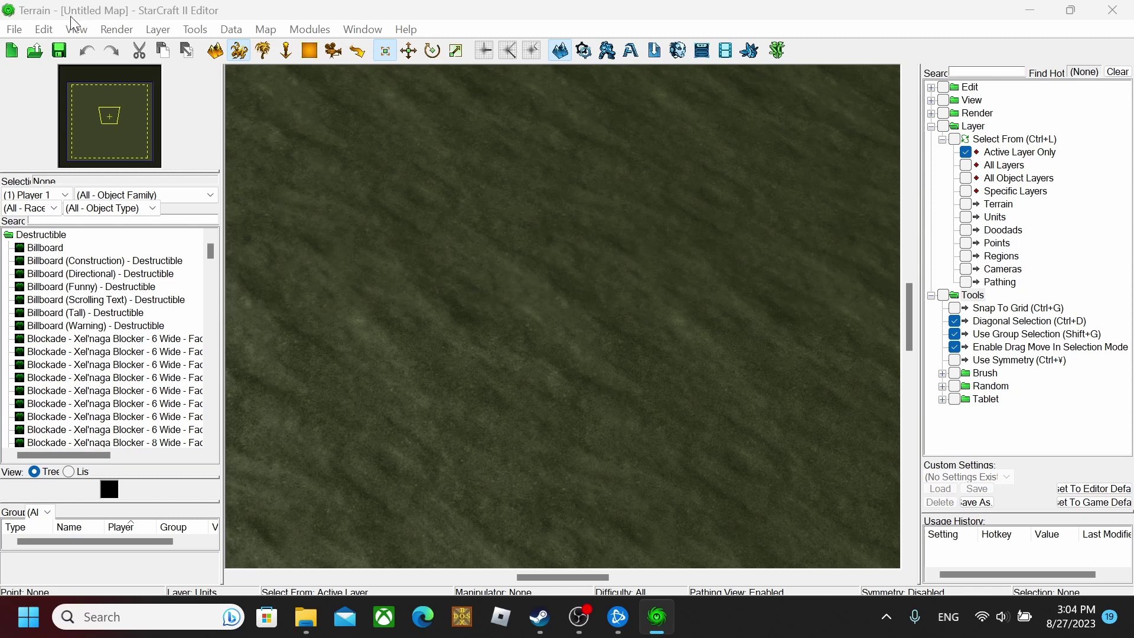
# Start a new standard melee map document using the Legacy of the Void dependency
pyautogui.click(20, 34)
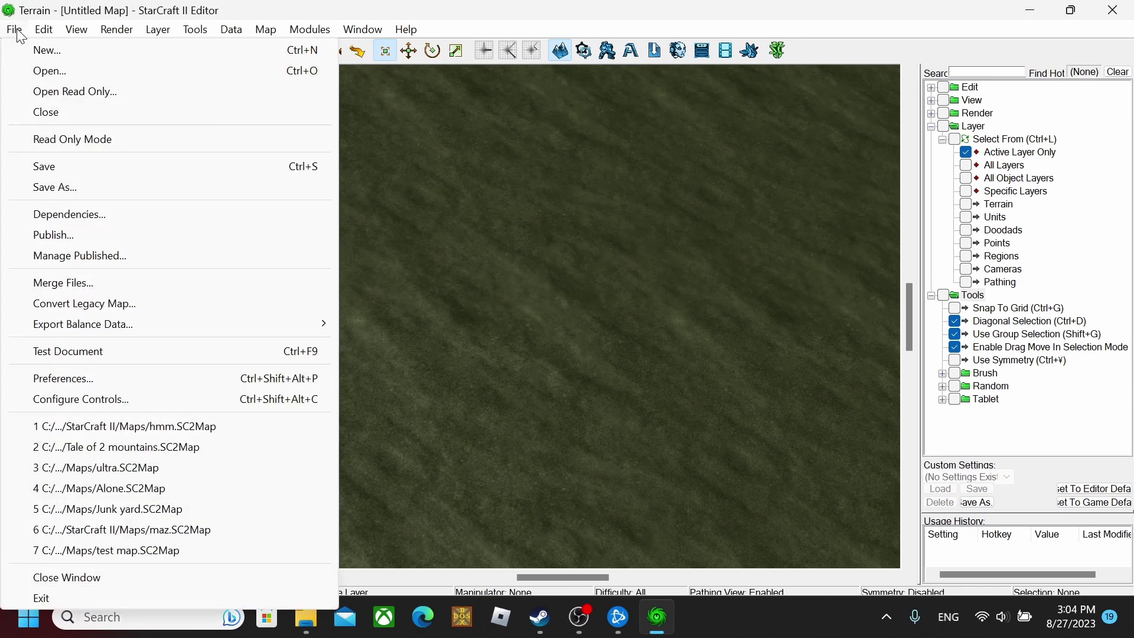
pyautogui.click(48, 50)
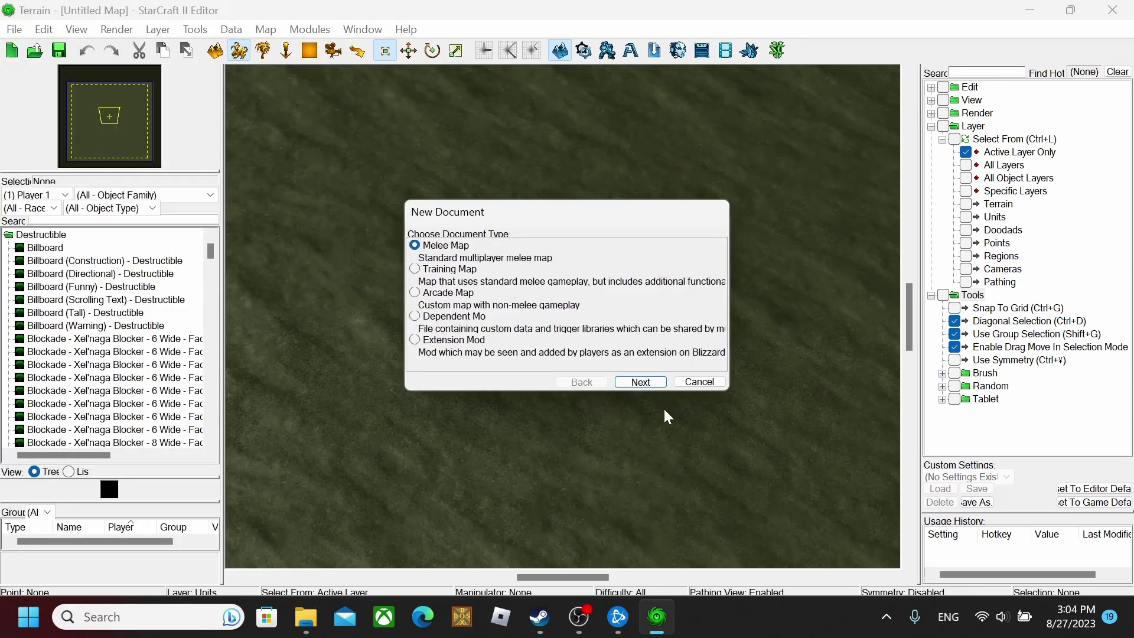
pyautogui.click(649, 382)
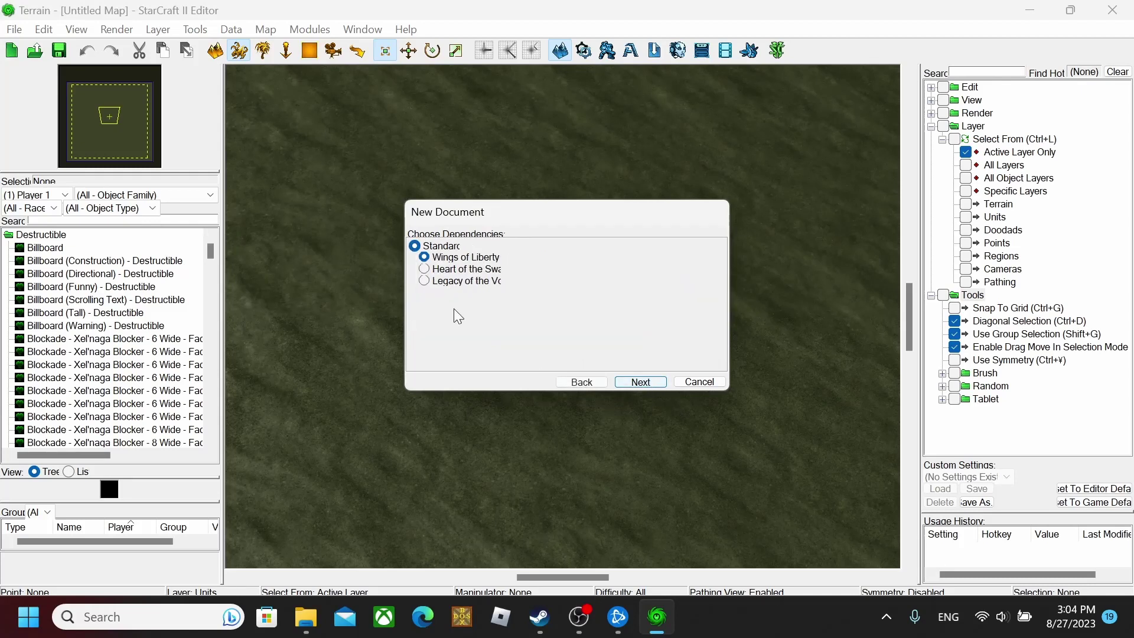
pyautogui.click(425, 285)
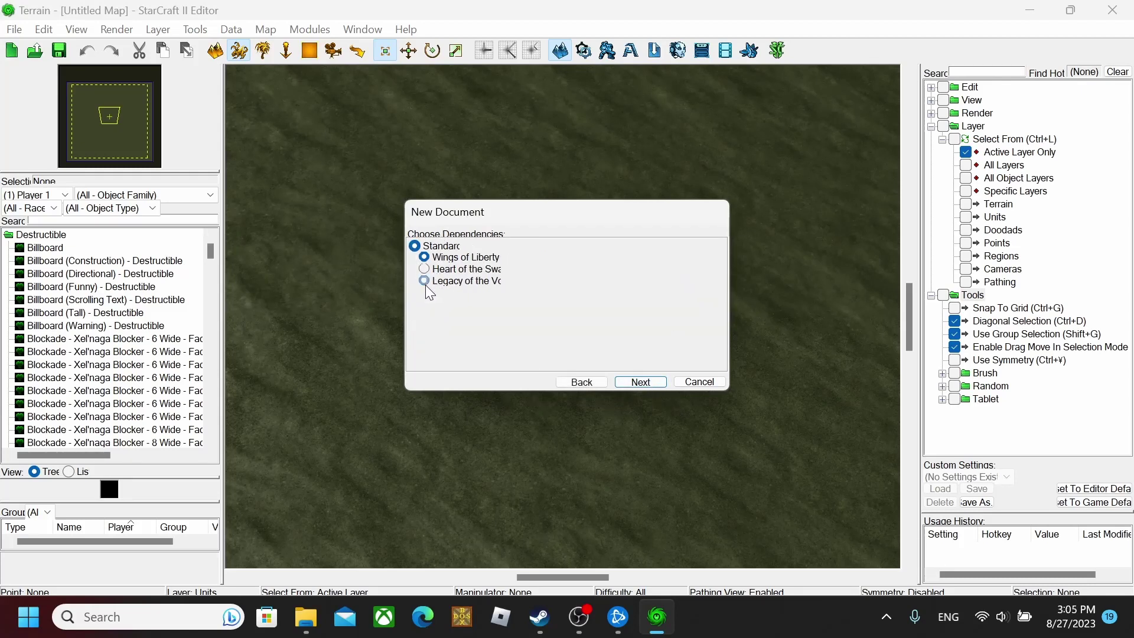
pyautogui.click(652, 382)
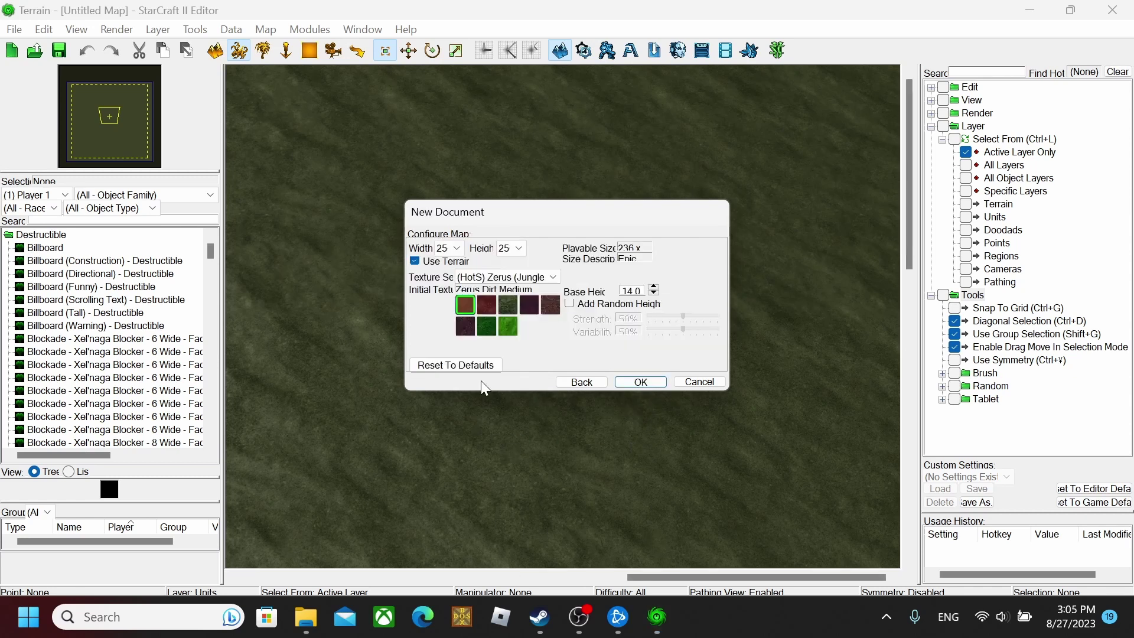
# Set both the width and the height of the new map to 128
pyautogui.click(456, 248)
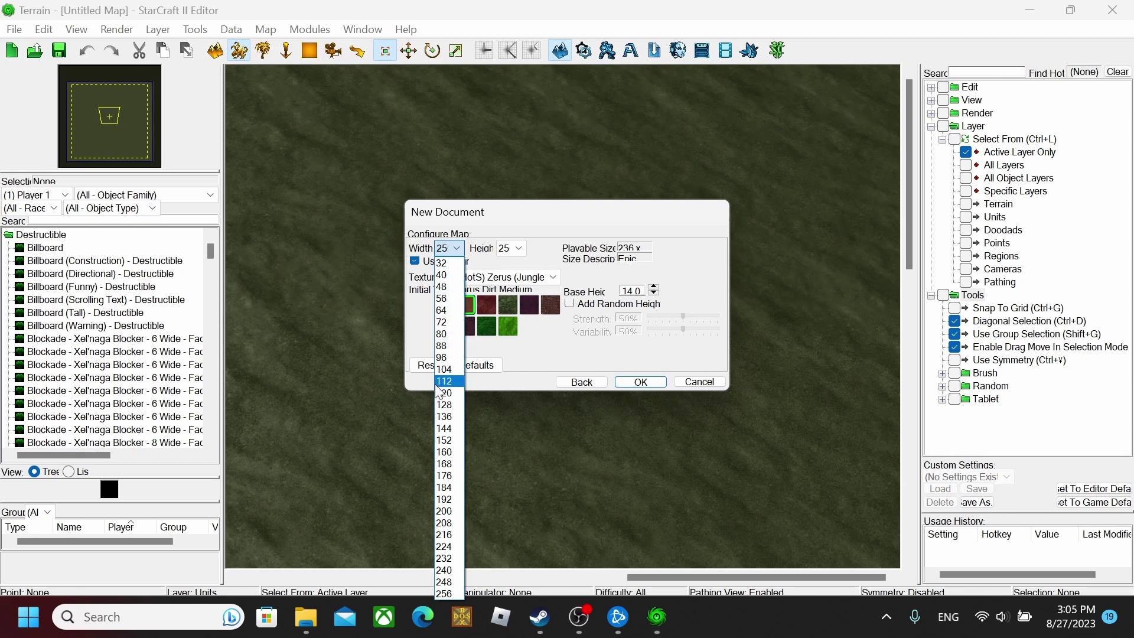
pyautogui.click(505, 267)
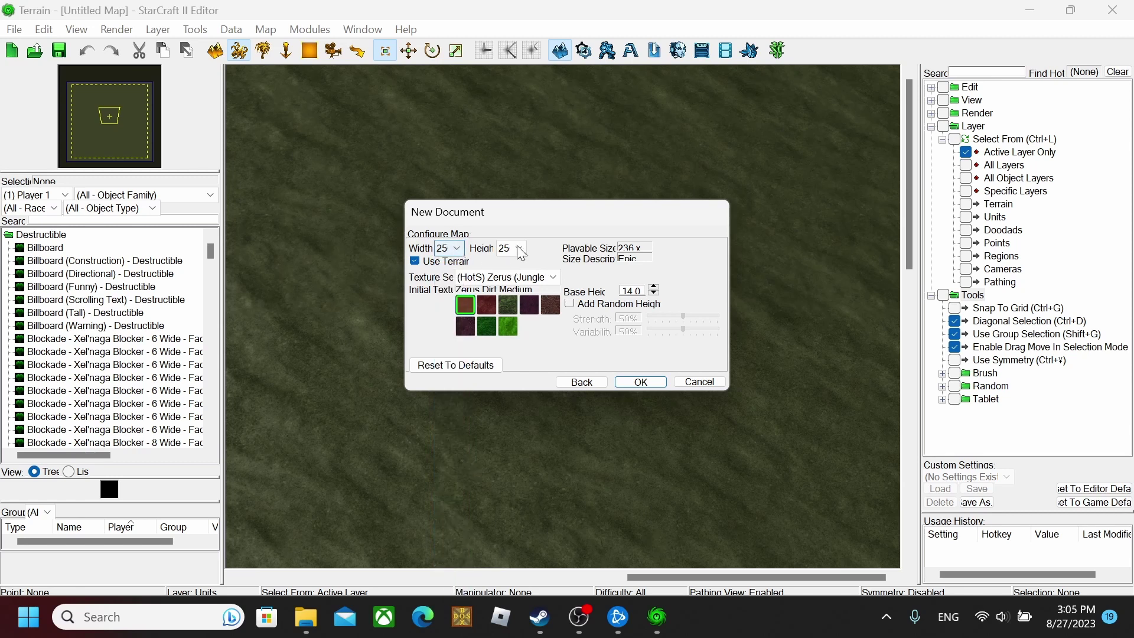
pyautogui.click(459, 247)
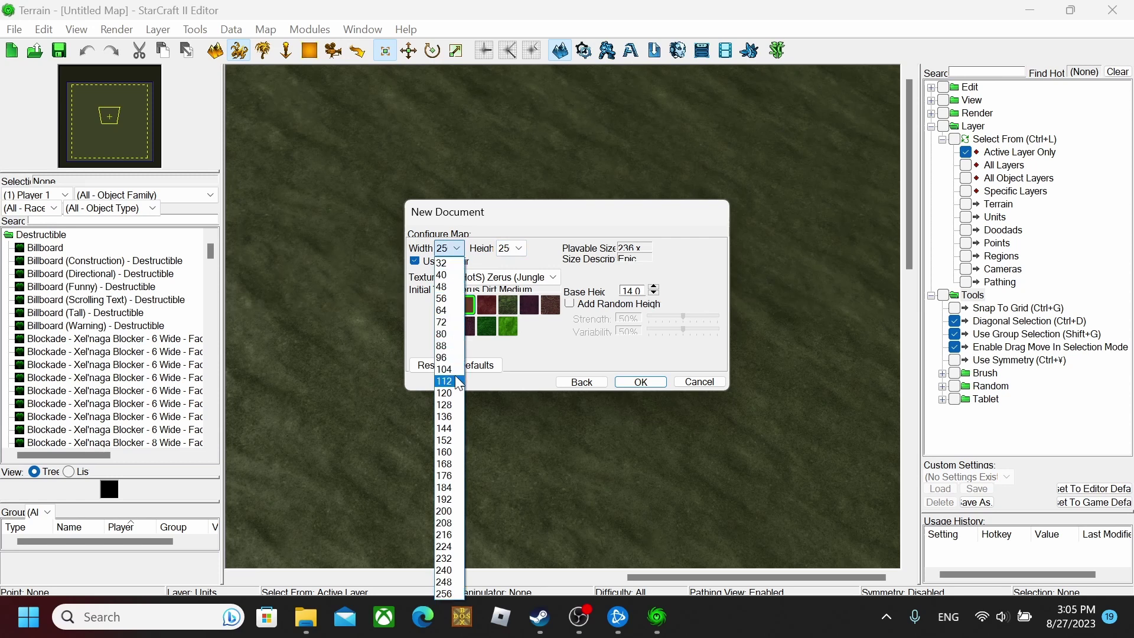
pyautogui.click(454, 405)
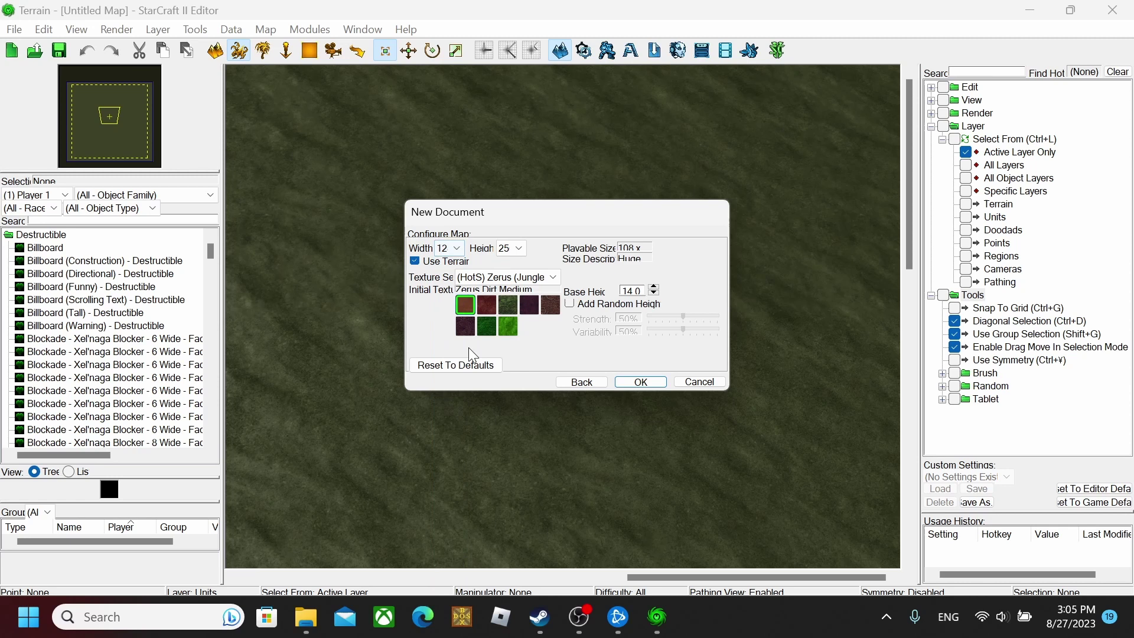
pyautogui.click(518, 248)
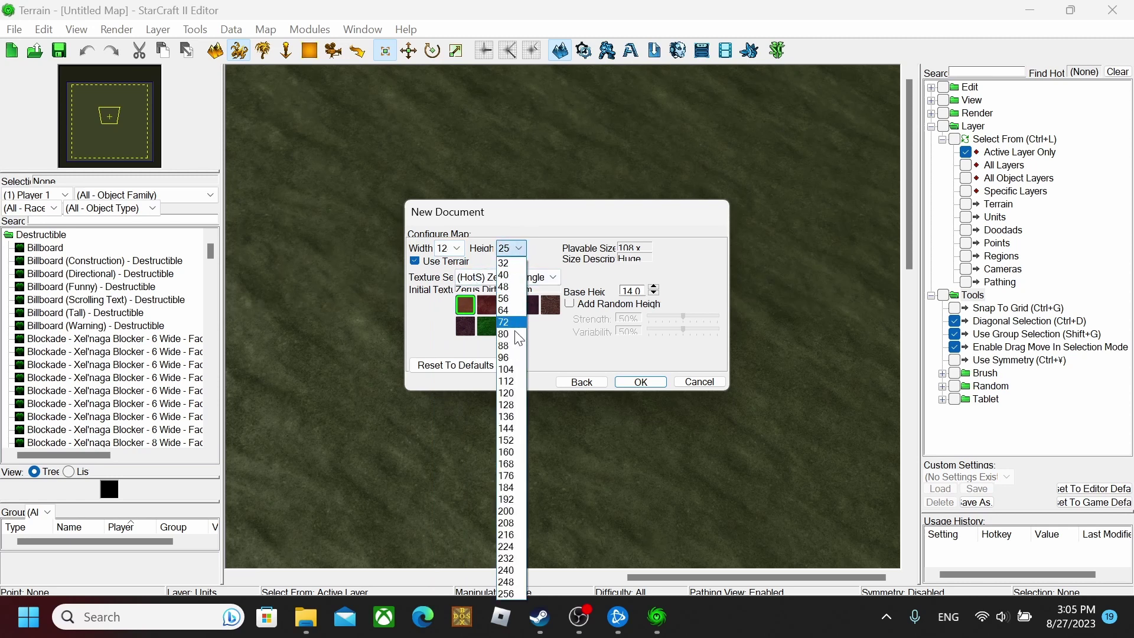
pyautogui.click(508, 405)
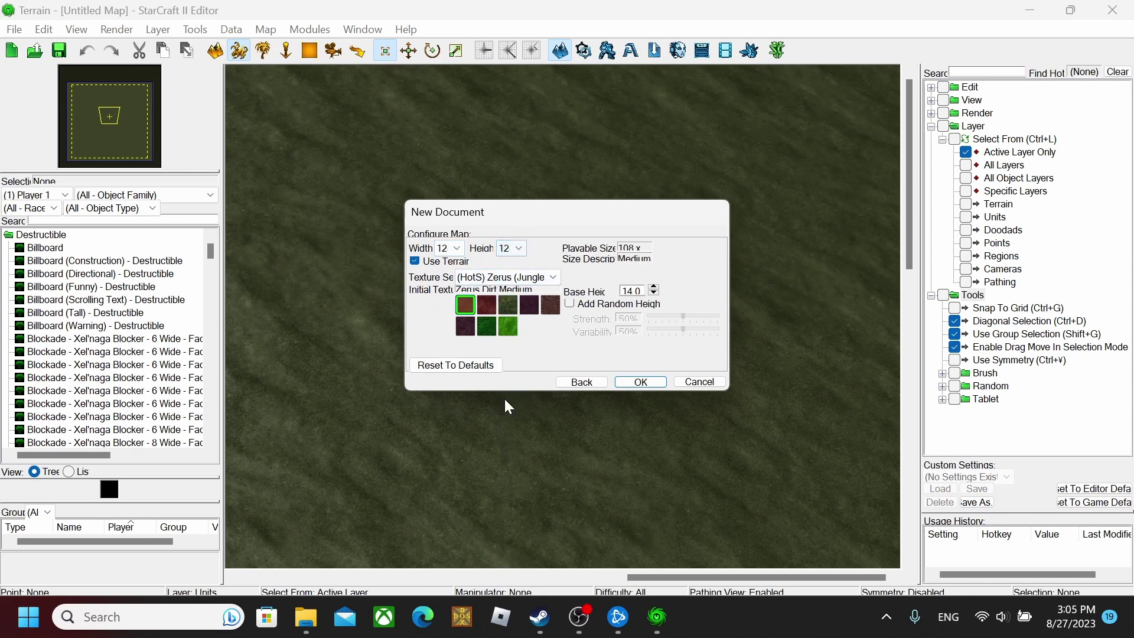
# Choose the Korhal (Urban) texture set and create the map
pyautogui.click(545, 278)
pyautogui.scroll(-9, 546, 280)
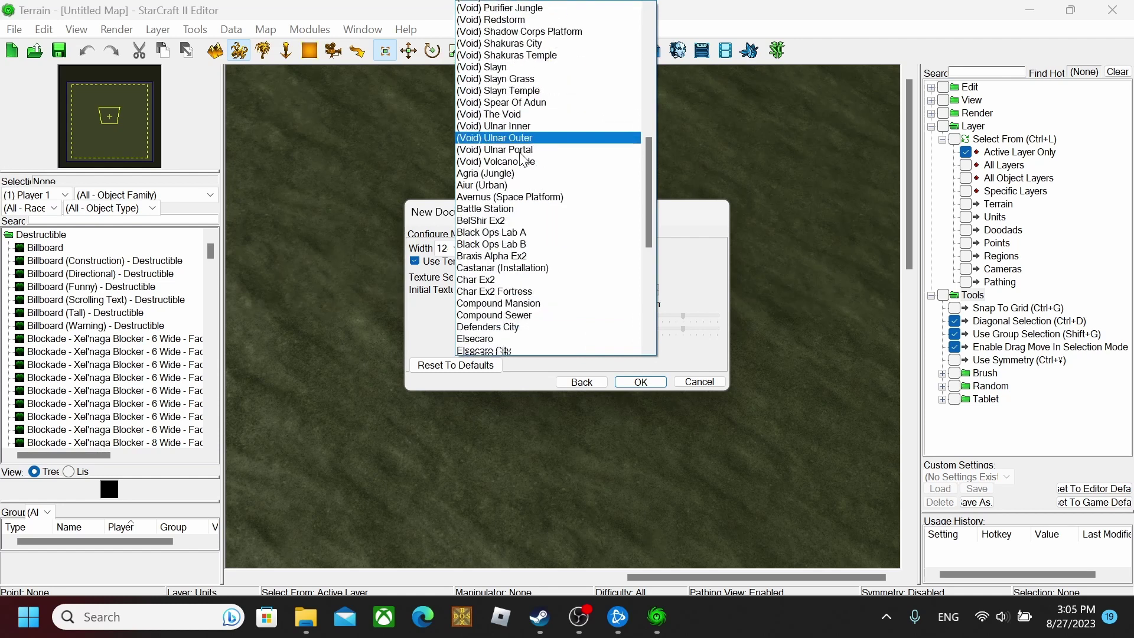
pyautogui.scroll(-2, 542, 269)
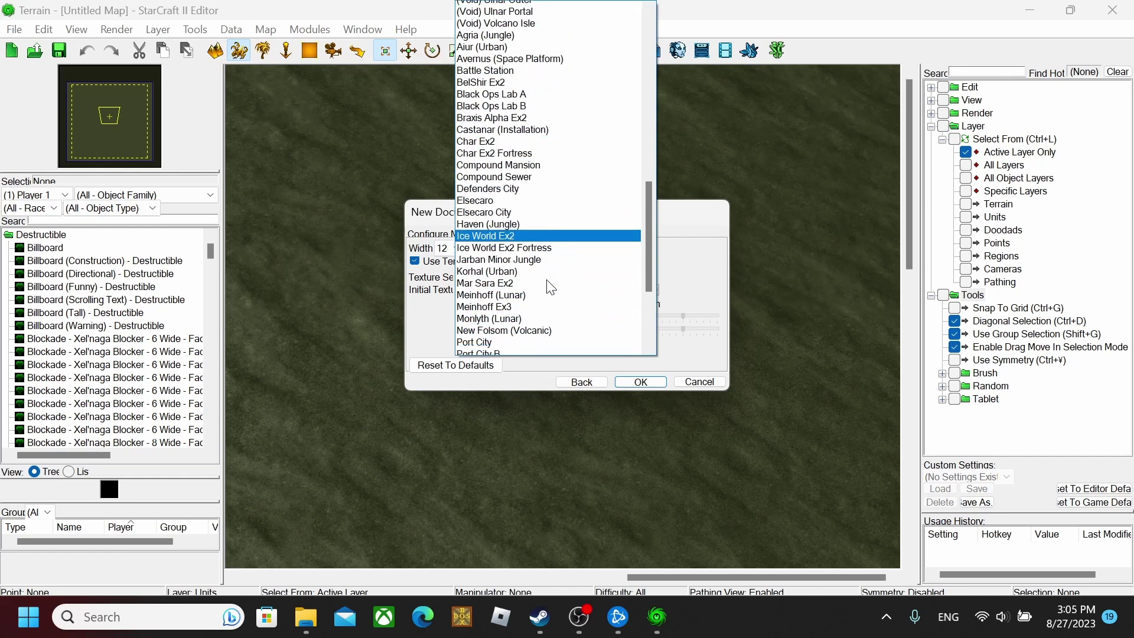
pyautogui.click(519, 243)
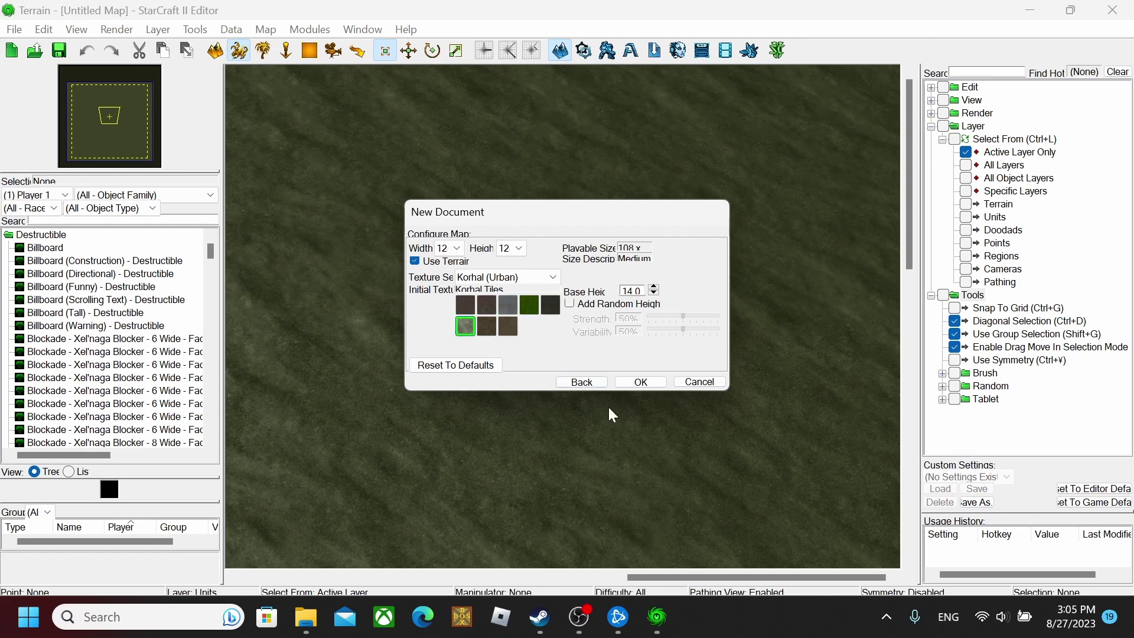
pyautogui.click(642, 383)
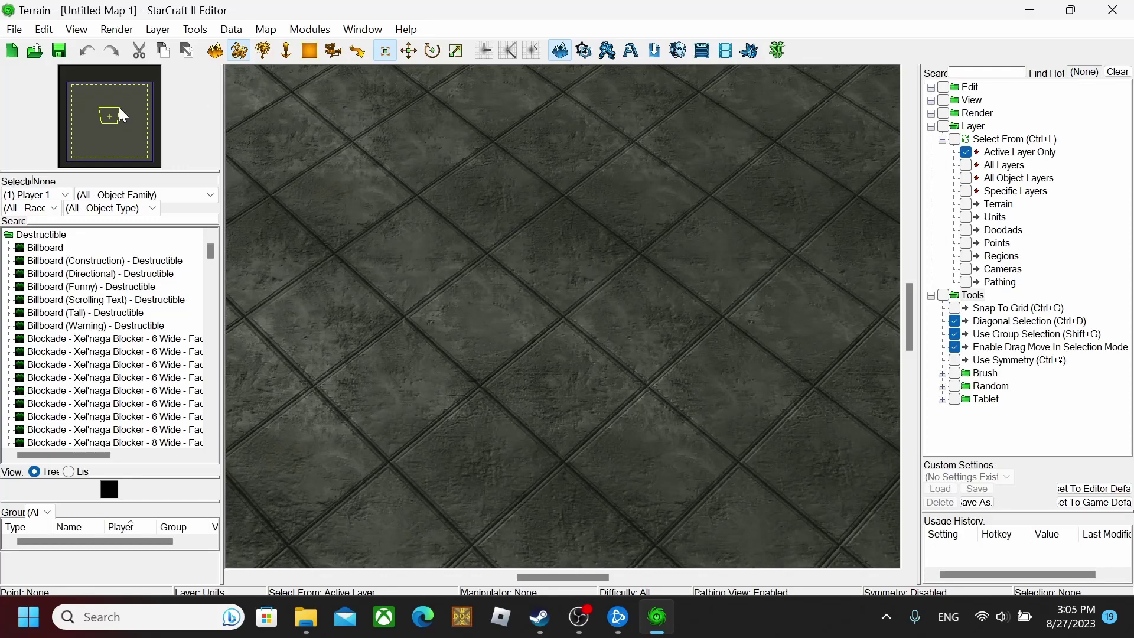
# Go to the map's upper-left corner and turn off the background display
pyautogui.moveTo(119, 108); pyautogui.dragTo(73, 89)
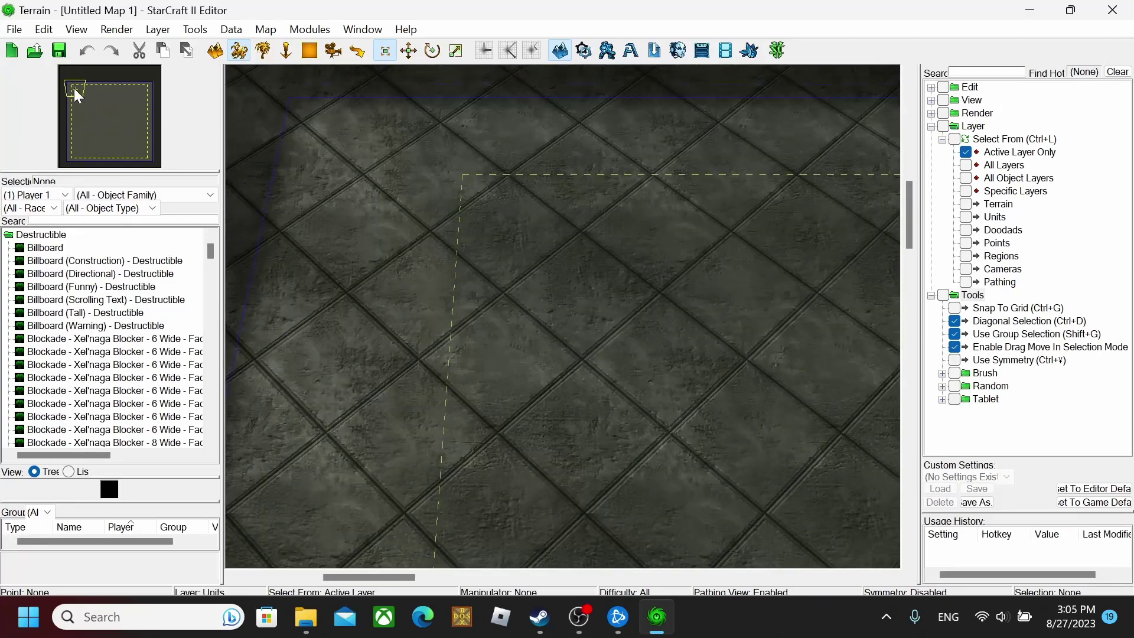
pyautogui.click(157, 30)
pyautogui.moveTo(132, 27)
pyautogui.moveTo(96, 30)
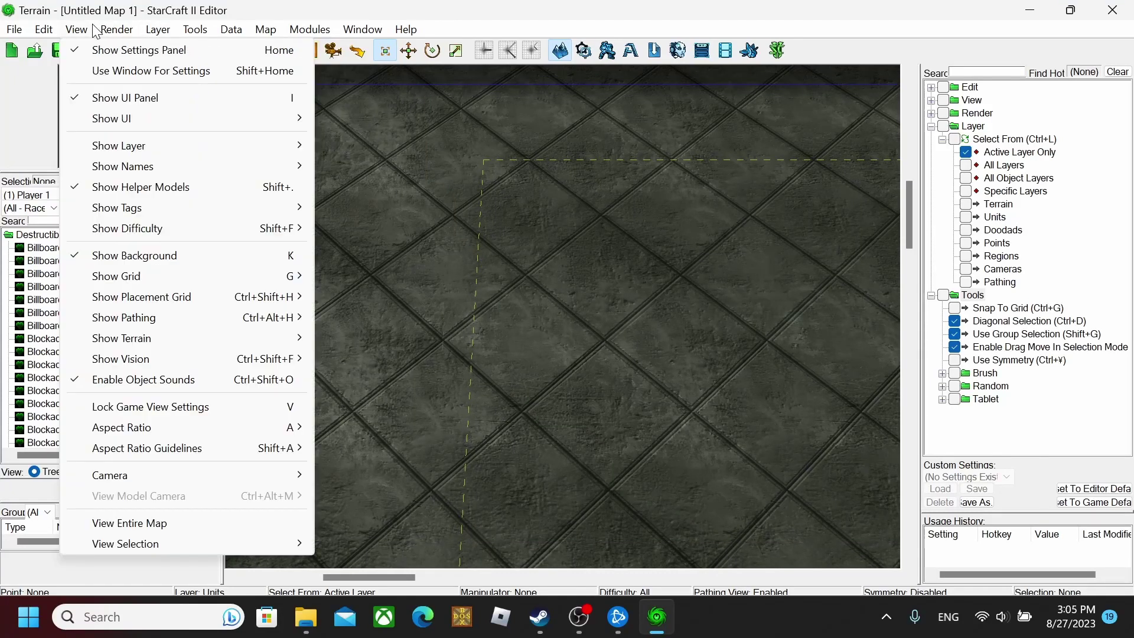
pyautogui.click(159, 256)
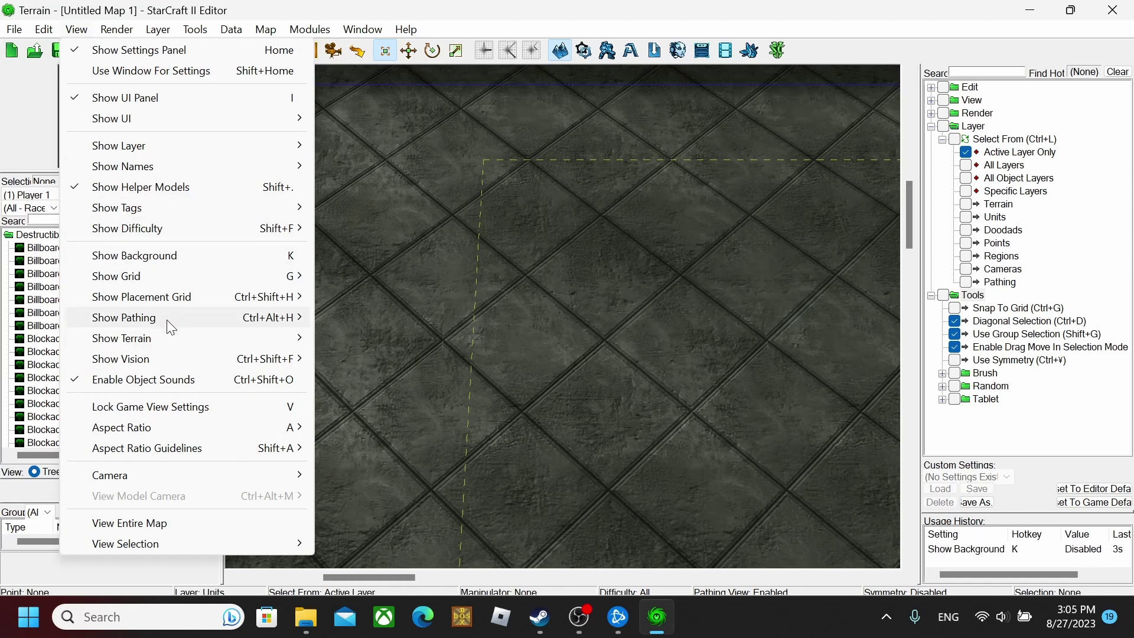
# Show the large grid over the terrain and set the grid back to None
pyautogui.moveTo(195, 280)
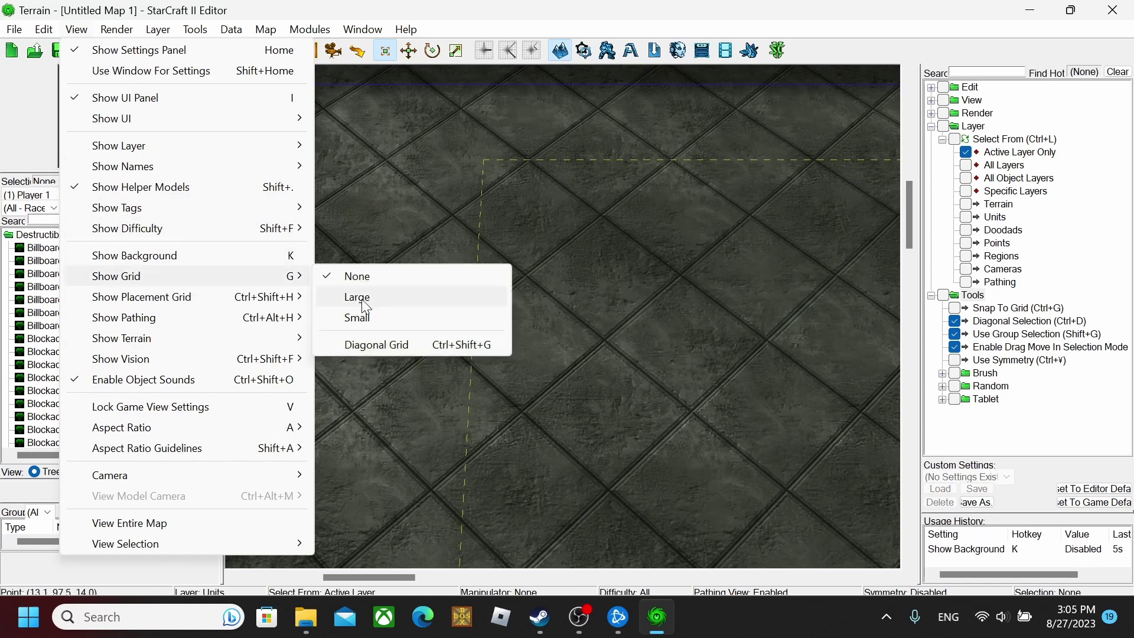
pyautogui.click(362, 299)
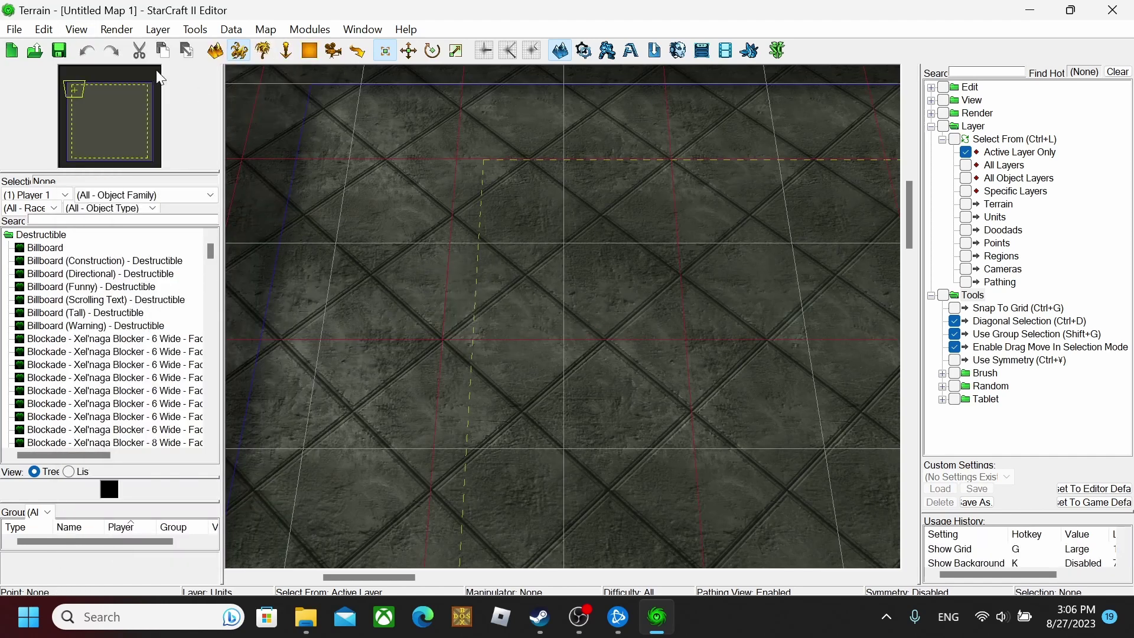
pyautogui.click(87, 34)
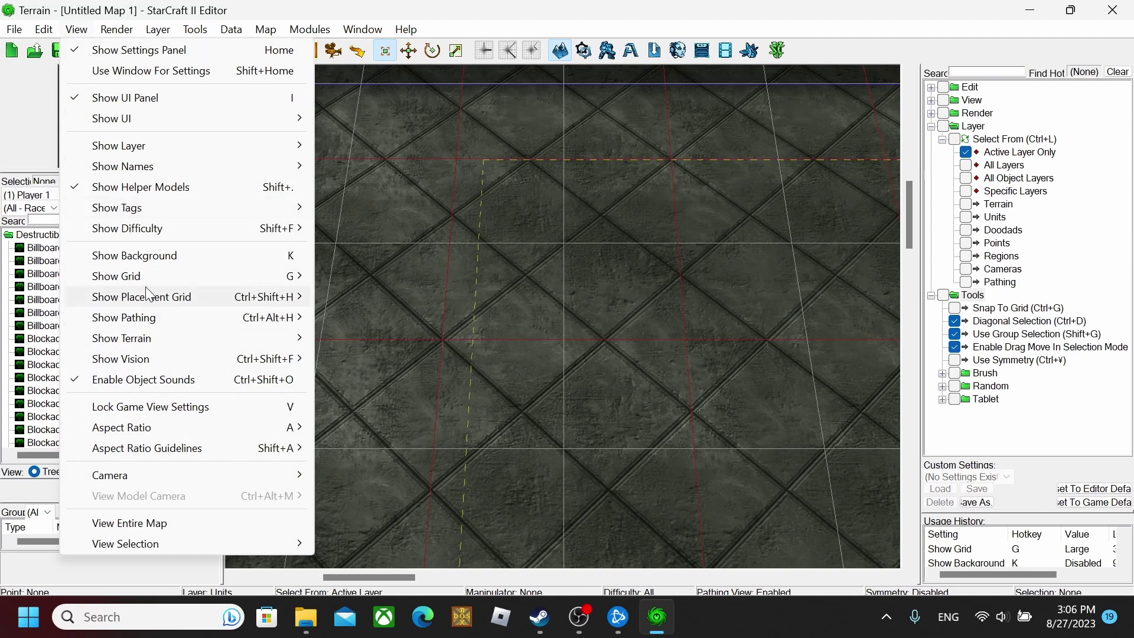
pyautogui.moveTo(146, 277)
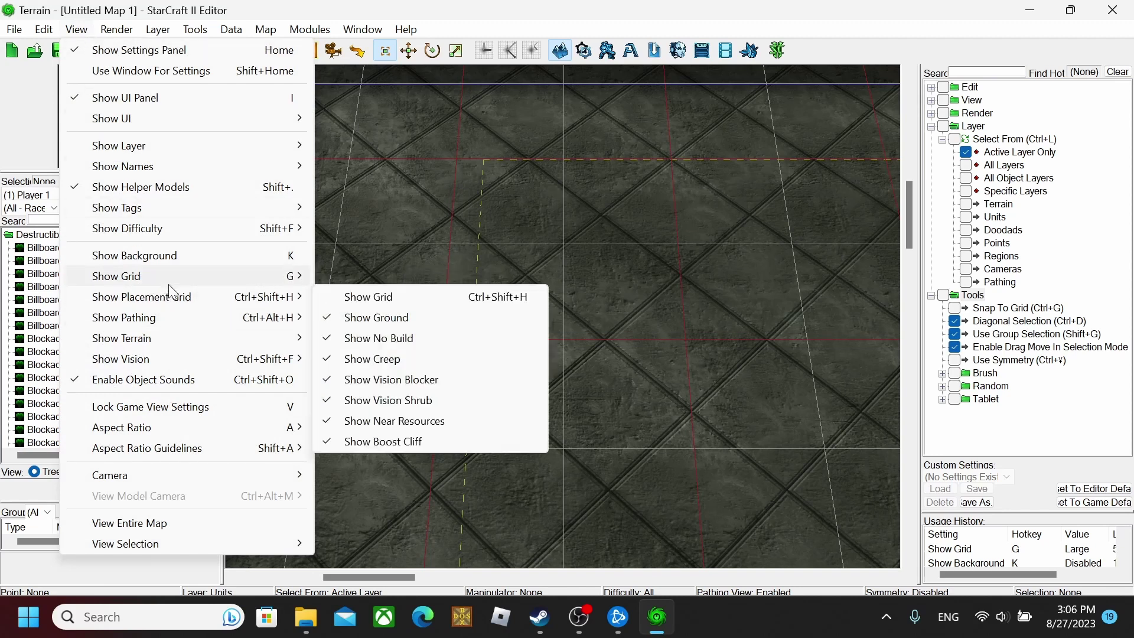
pyautogui.click(349, 280)
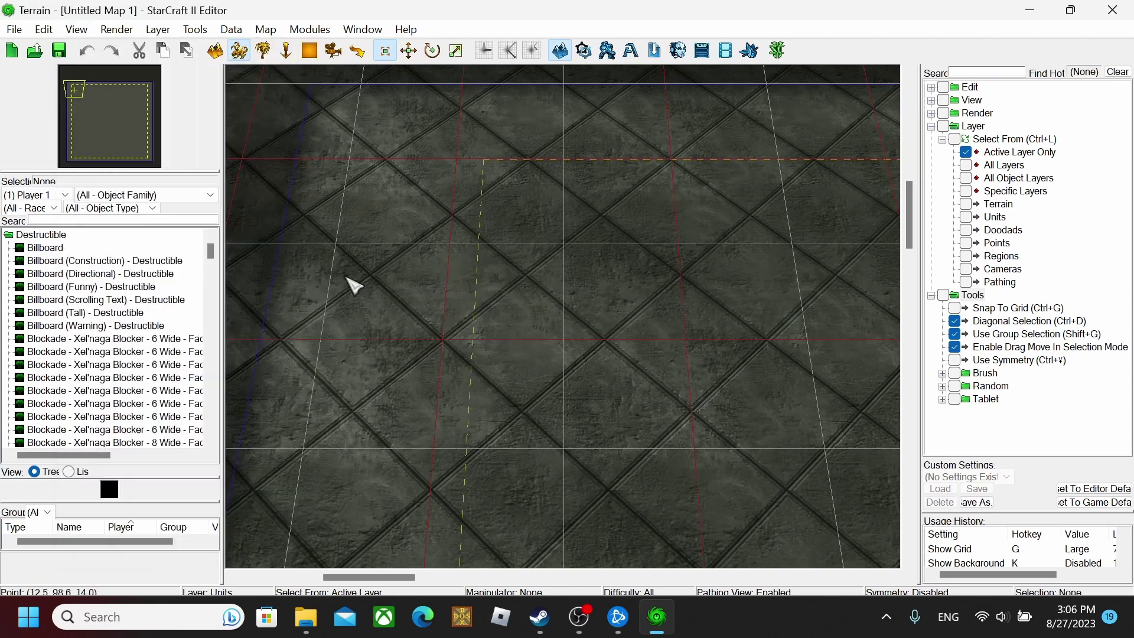
# Turn the placement grid overlay on to view it and switch it off again
pyautogui.click(90, 33)
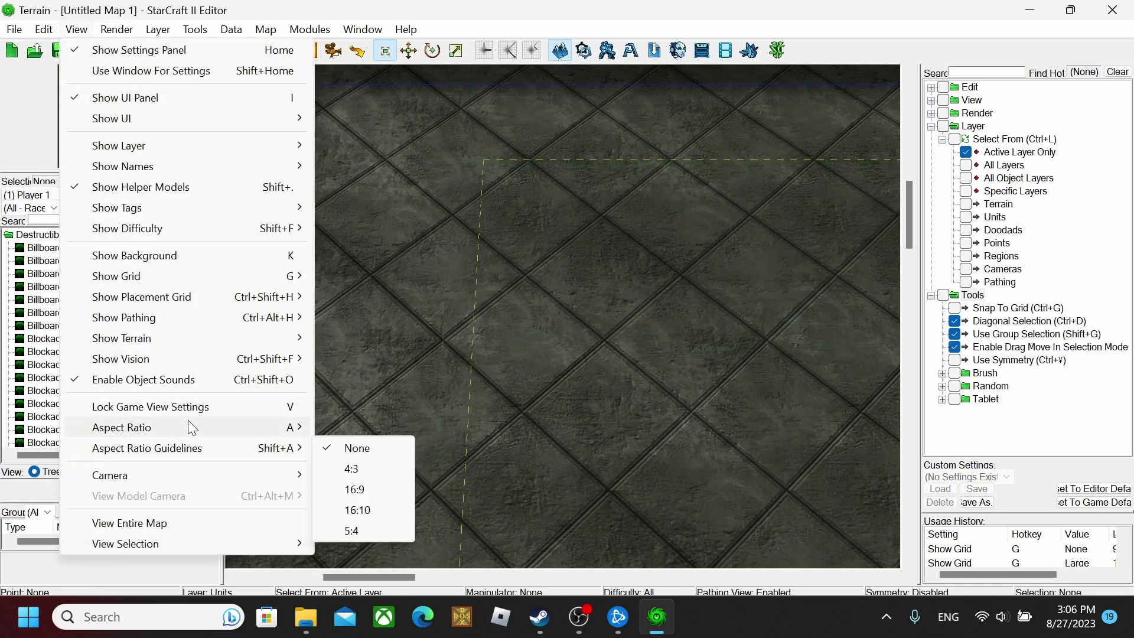
pyautogui.moveTo(226, 304)
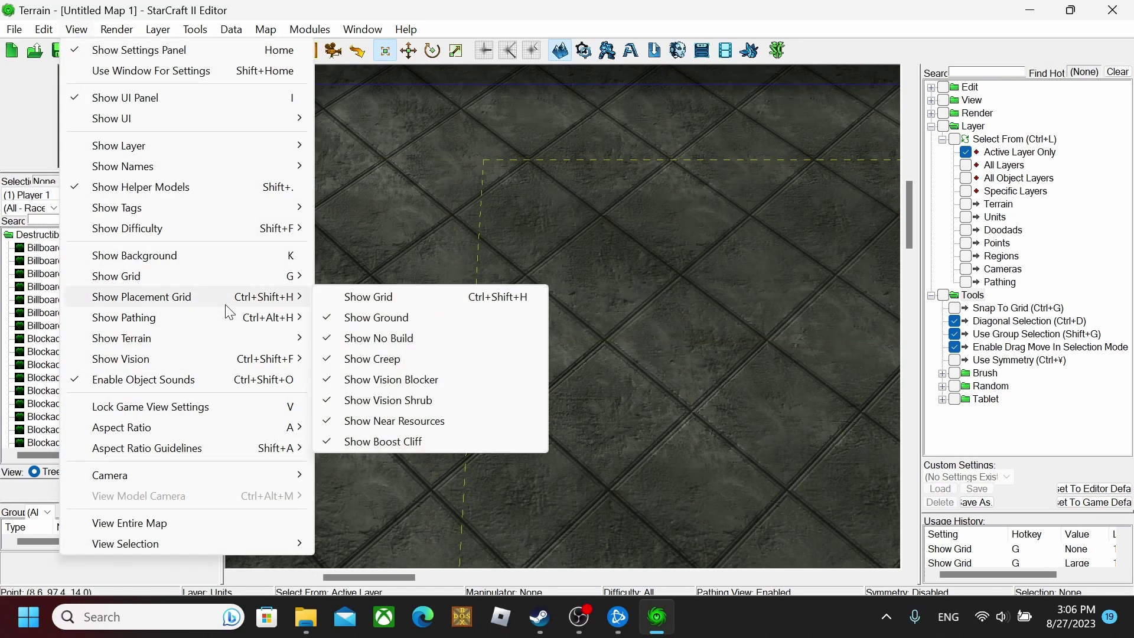
pyautogui.click(346, 301)
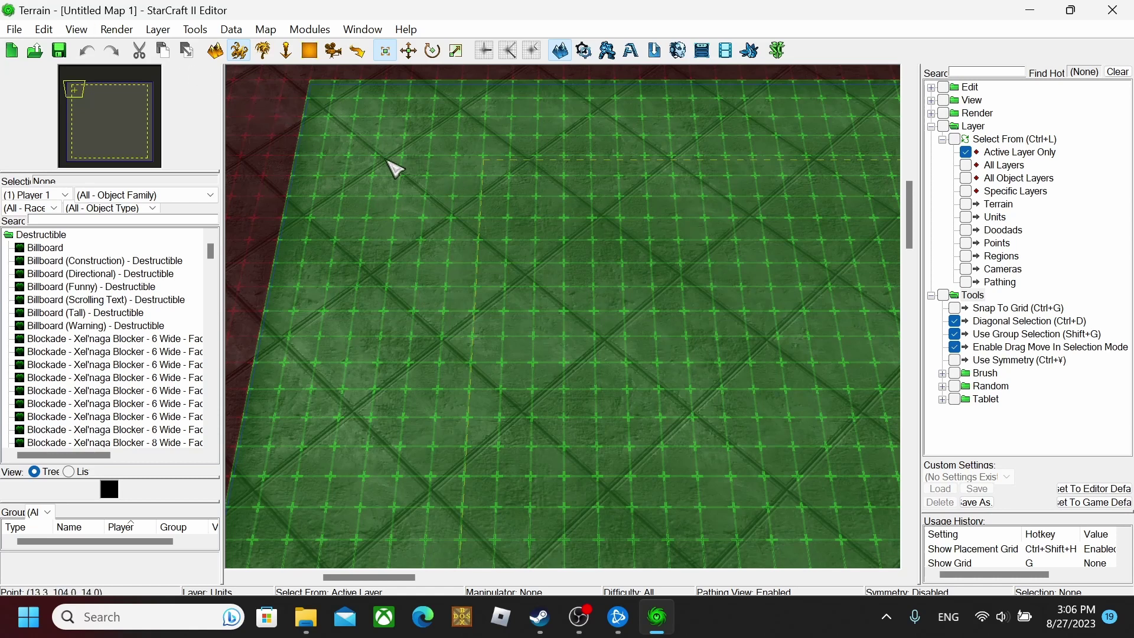
pyautogui.click(90, 30)
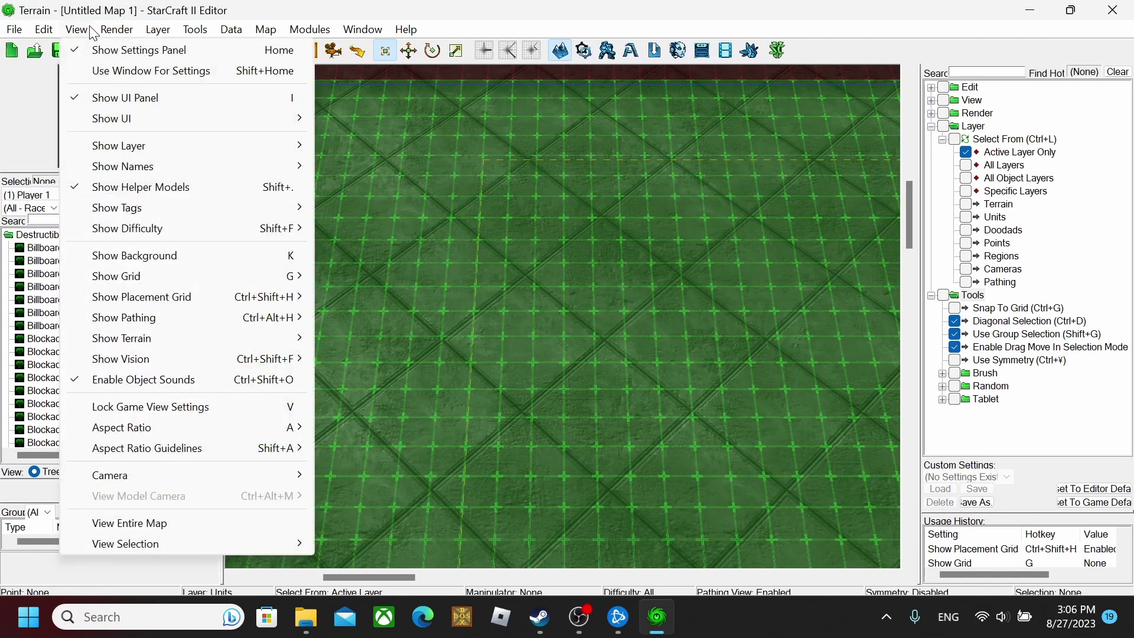
pyautogui.moveTo(152, 305)
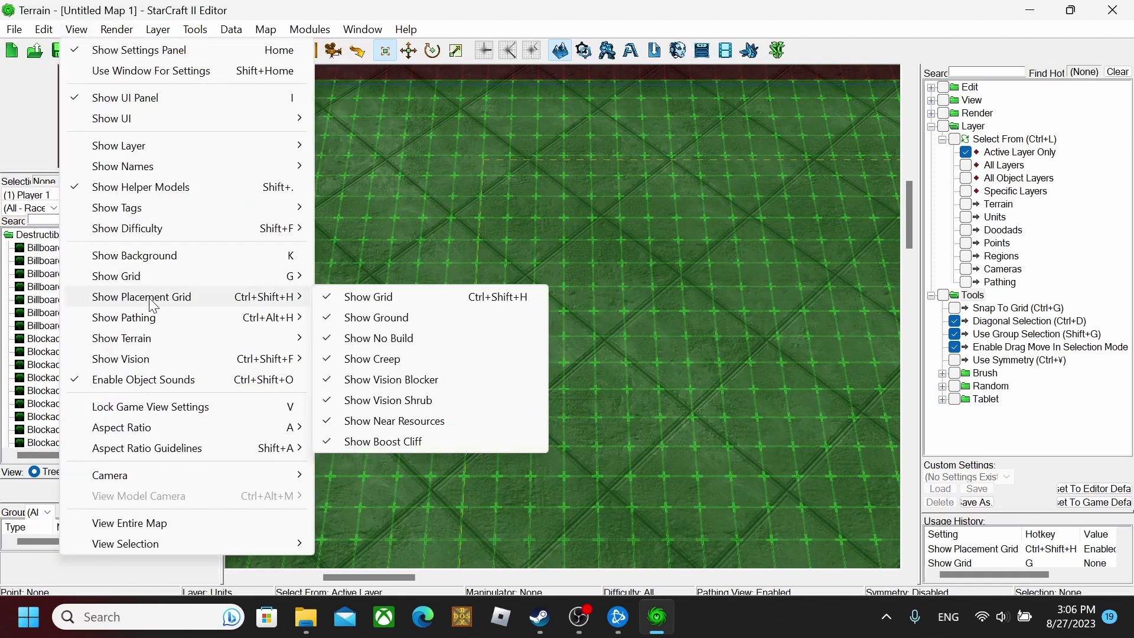
pyautogui.click(331, 298)
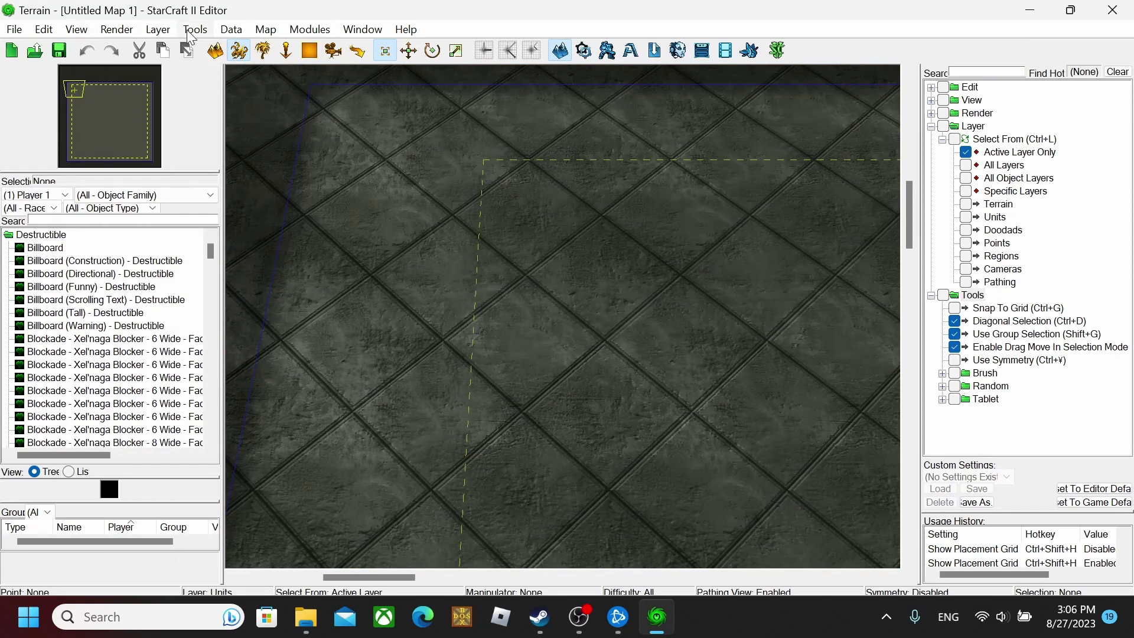
# Hide the terrain bounds lines and display them again
pyautogui.click(76, 29)
pyautogui.moveTo(205, 339)
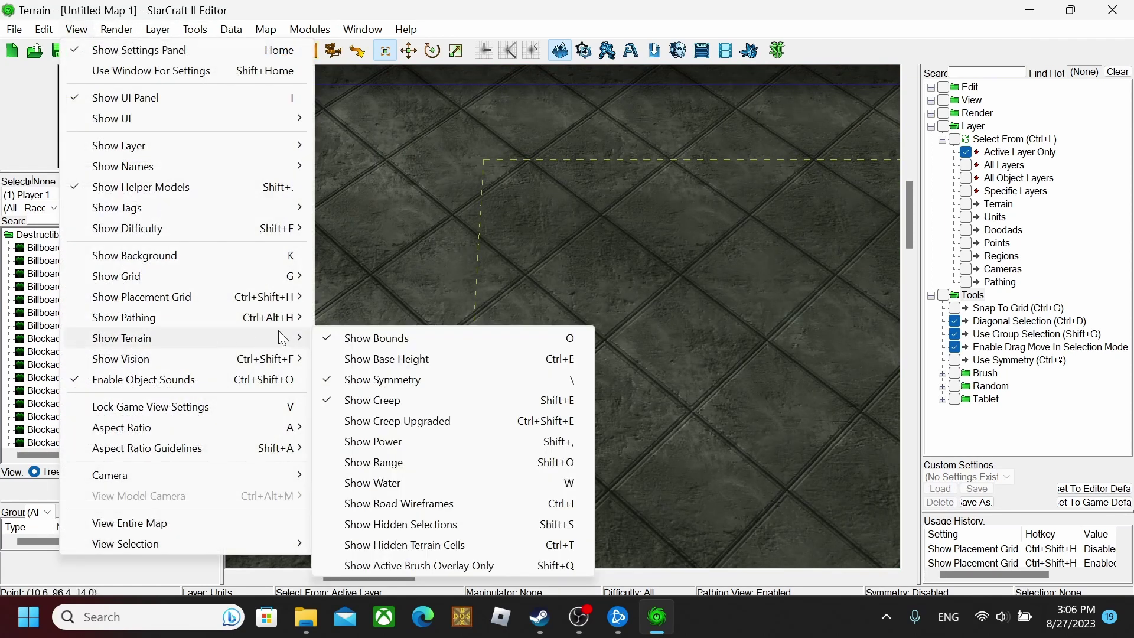
pyautogui.click(344, 340)
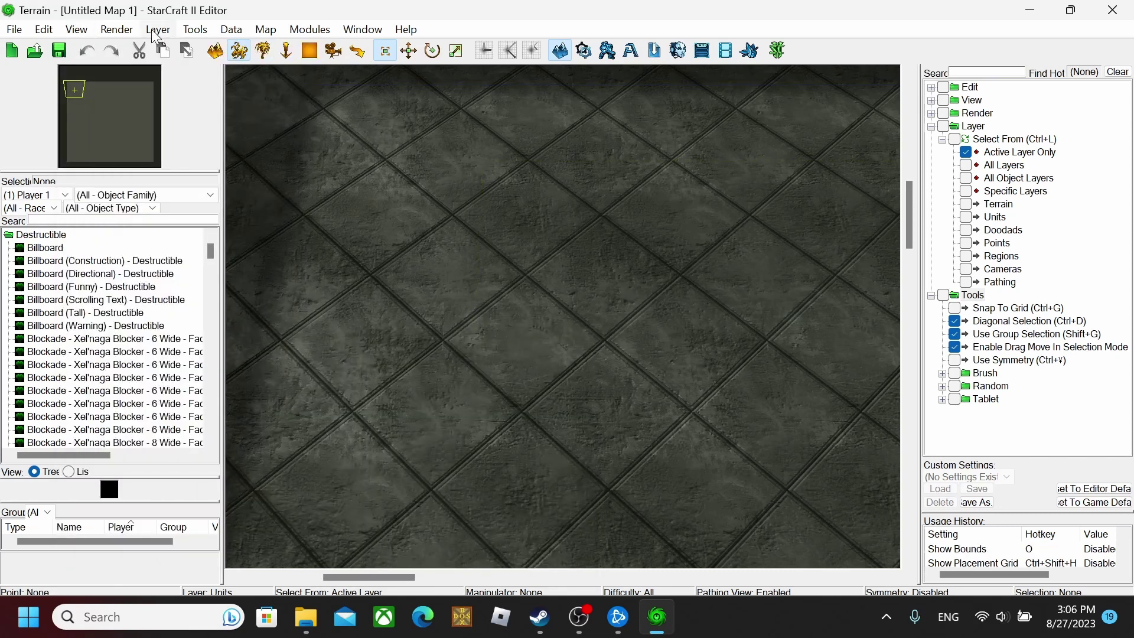
pyautogui.click(78, 33)
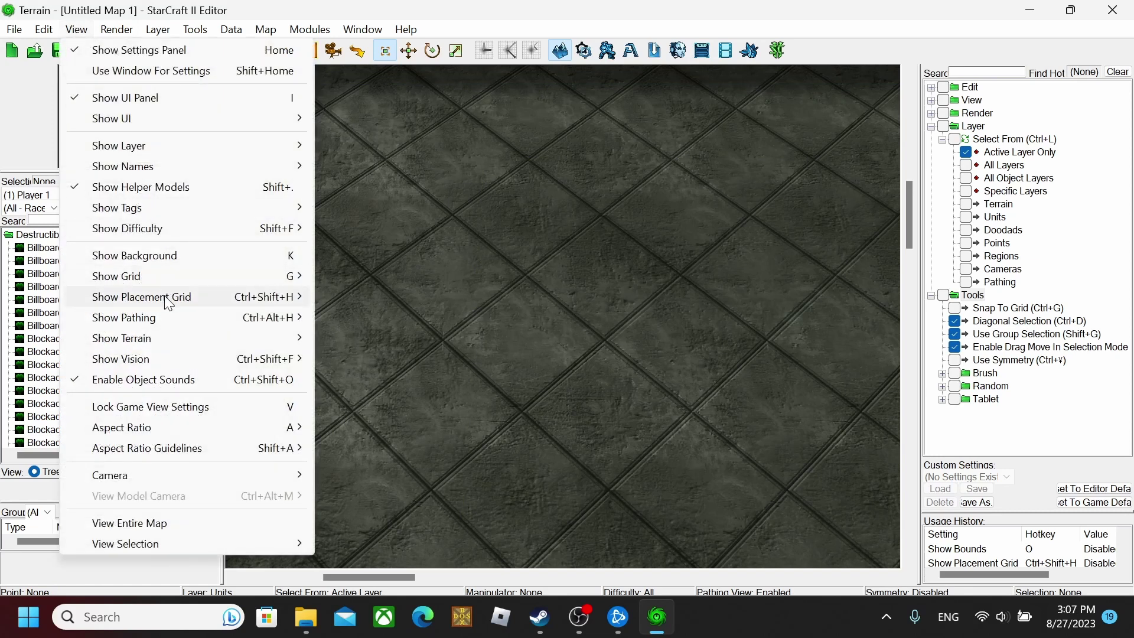
pyautogui.moveTo(168, 303)
pyautogui.moveTo(195, 338)
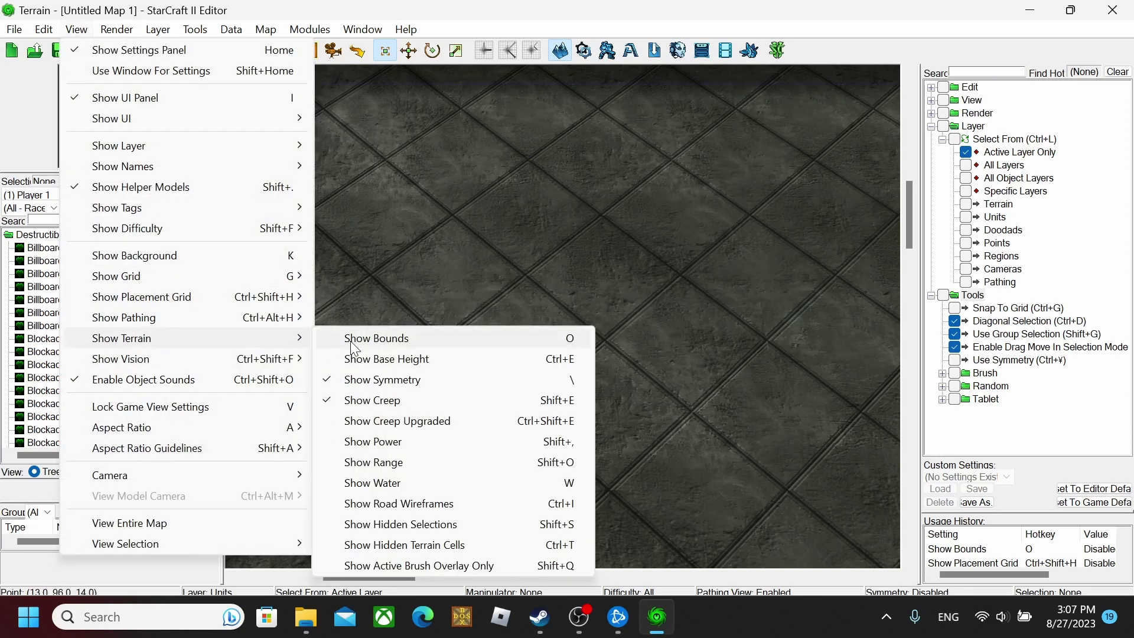
pyautogui.click(352, 342)
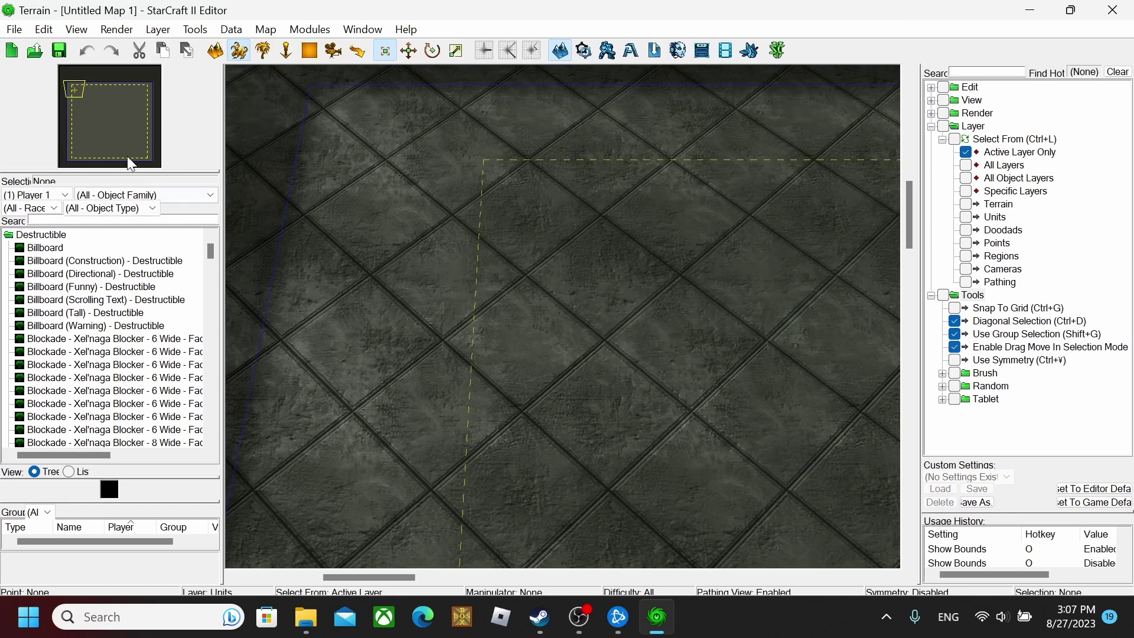
# Set the map's symmetry type to Rotational in the map properties and apply it
pyautogui.click(200, 30)
pyautogui.moveTo(266, 30)
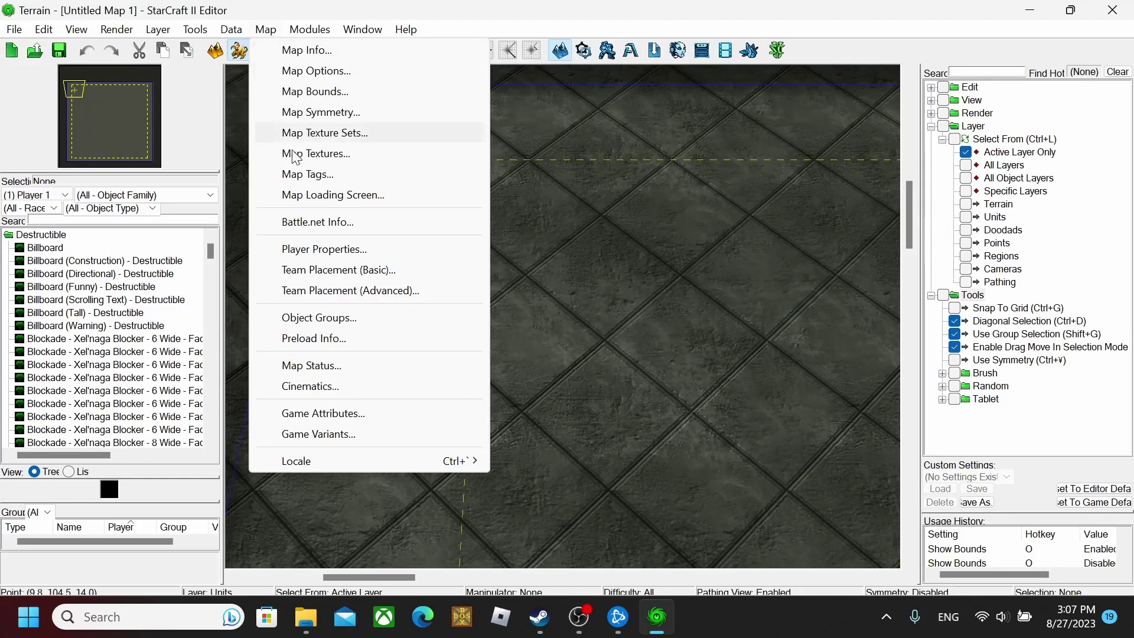
pyautogui.click(338, 115)
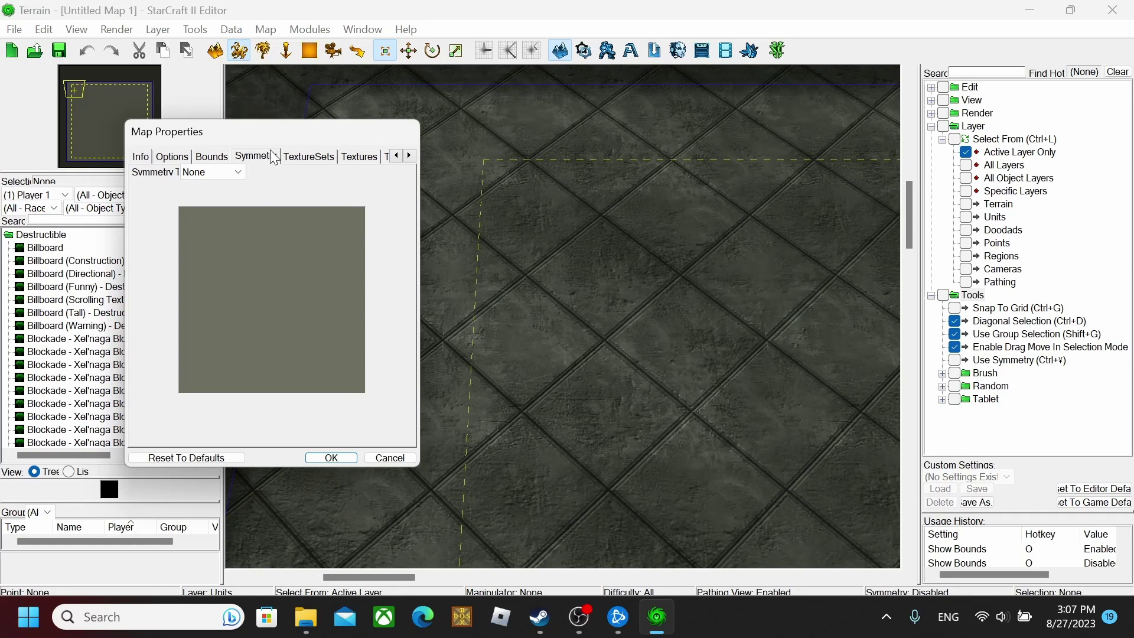
pyautogui.click(235, 176)
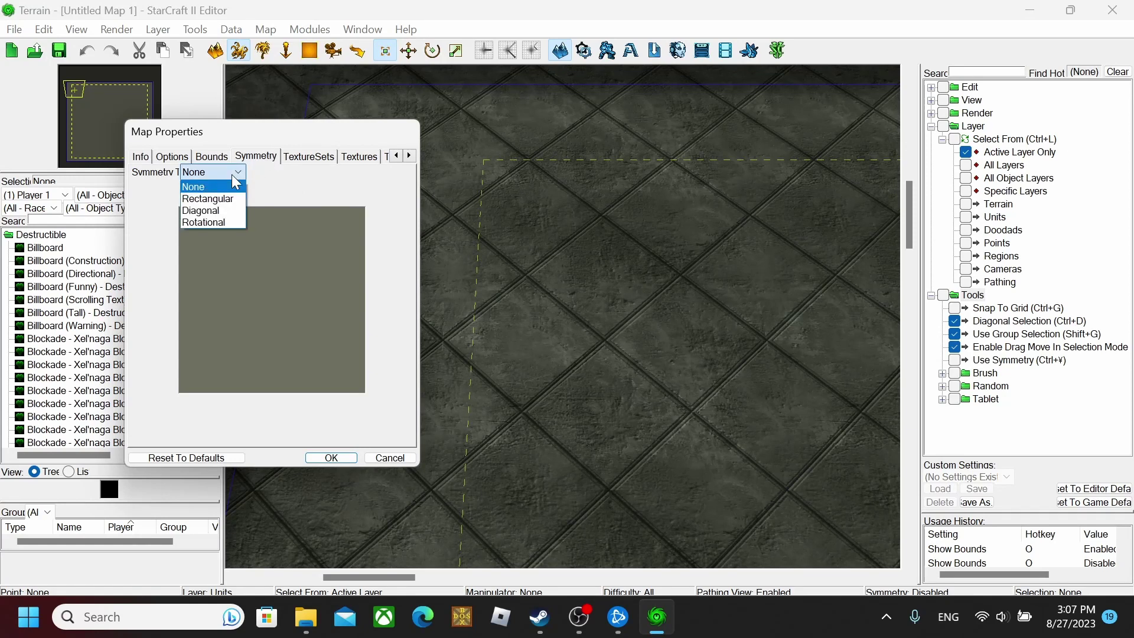
pyautogui.click(221, 222)
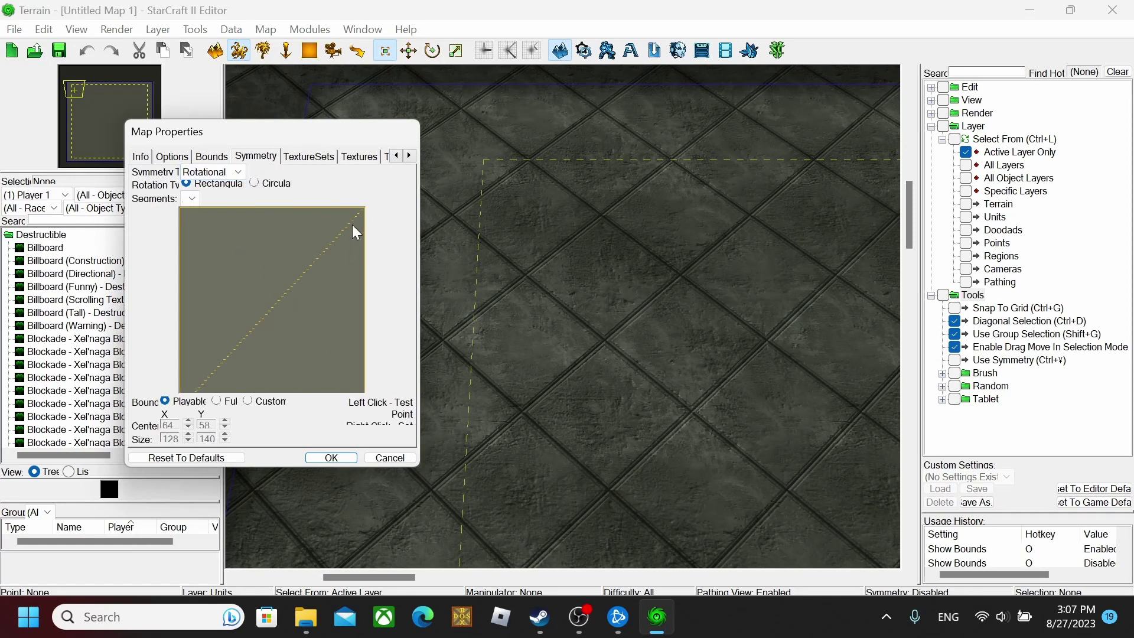
pyautogui.click(348, 458)
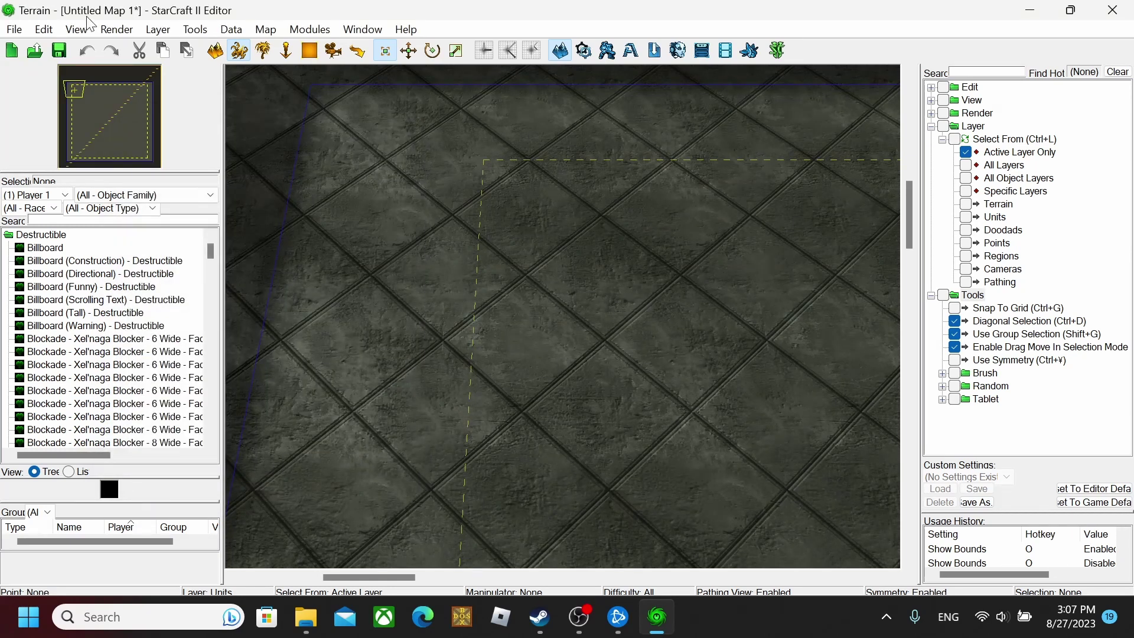
# Raise a Korhal Skyscraper cliff plateau in the map's upper-left corner using the square brush at size 2.00
pyautogui.click(89, 102)
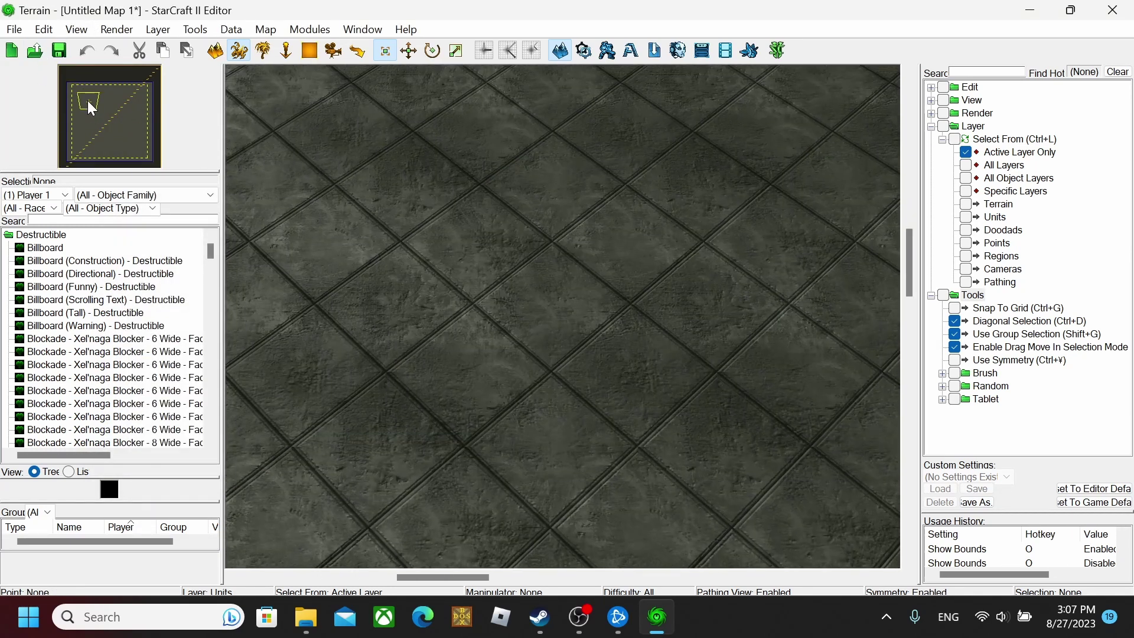
pyautogui.moveTo(87, 100)
pyautogui.mouseDown()
pyautogui.moveTo(139, 133)
pyautogui.moveTo(138, 144)
pyautogui.moveTo(78, 90)
pyautogui.mouseUp()
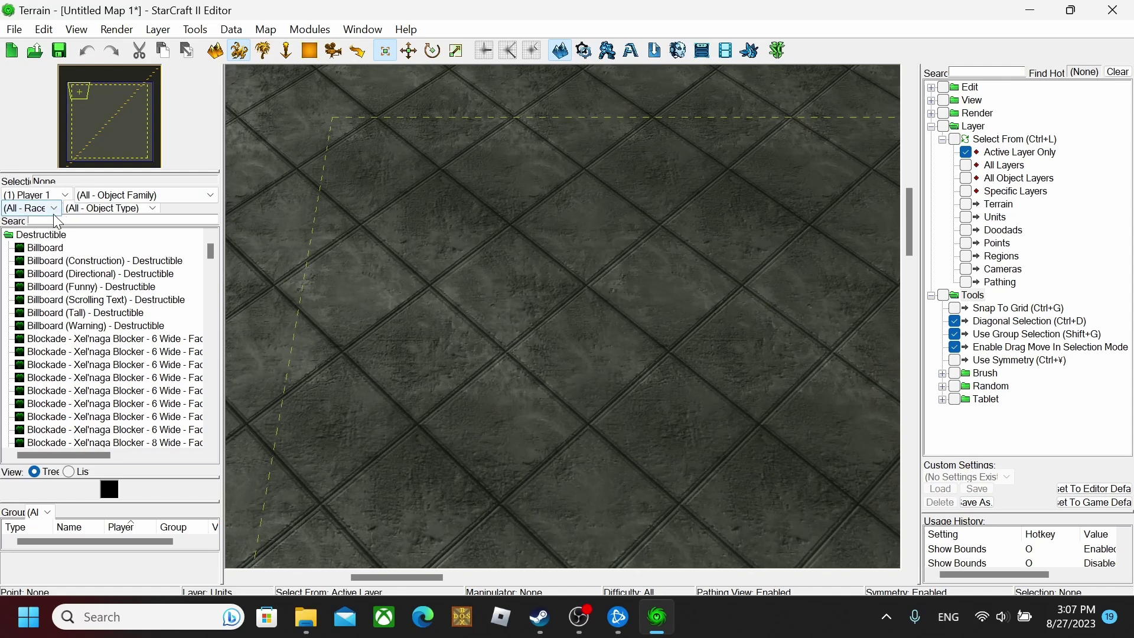
pyautogui.click(215, 52)
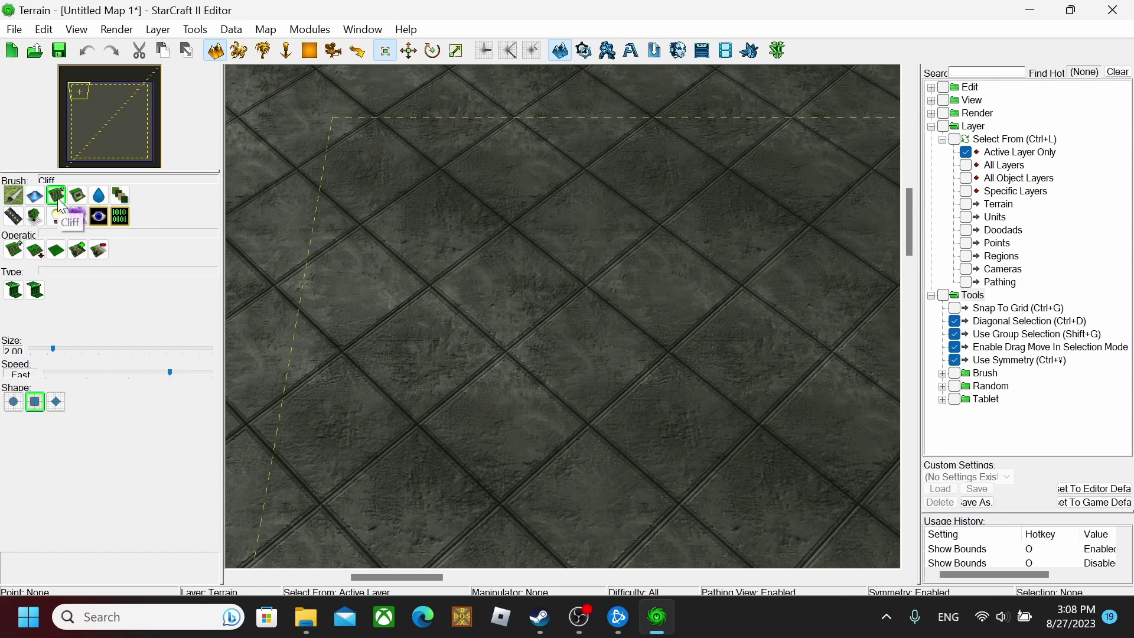
pyautogui.click(13, 250)
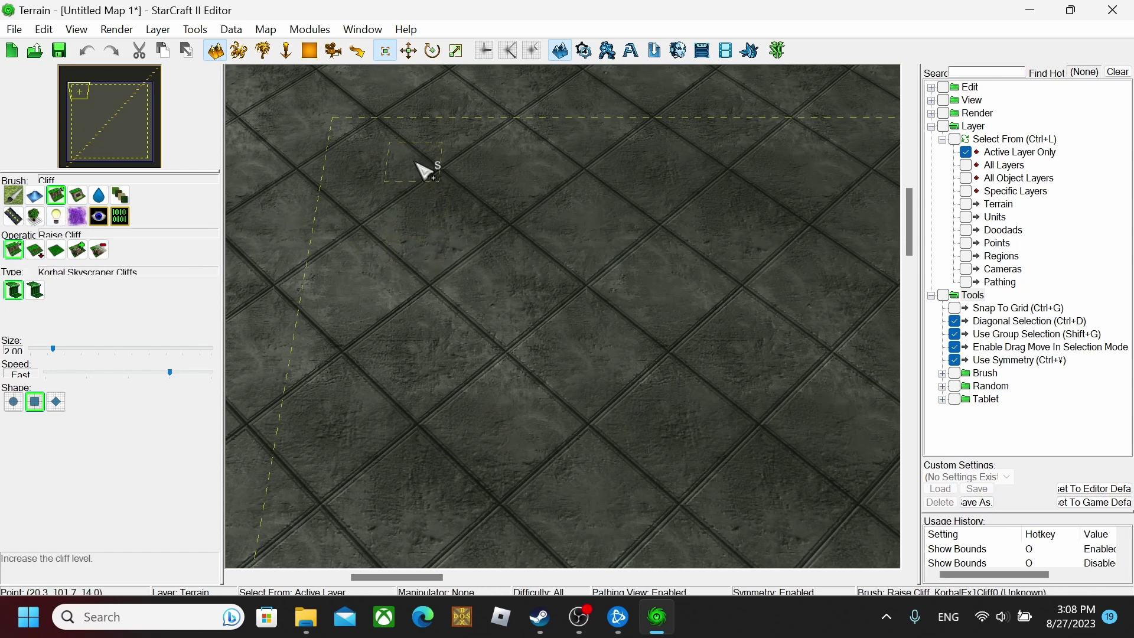
pyautogui.moveTo(449, 157)
pyautogui.mouseDown()
pyautogui.moveTo(339, 120)
pyautogui.moveTo(321, 133)
pyautogui.moveTo(290, 184)
pyautogui.moveTo(340, 308)
pyautogui.moveTo(488, 215)
pyautogui.moveTo(373, 153)
pyautogui.moveTo(482, 188)
pyautogui.moveTo(503, 349)
pyautogui.moveTo(329, 267)
pyautogui.moveTo(449, 173)
pyautogui.moveTo(458, 123)
pyautogui.moveTo(641, 320)
pyautogui.moveTo(484, 204)
pyautogui.moveTo(580, 129)
pyautogui.moveTo(545, 120)
pyautogui.mouseUp()
pyautogui.hotkey('ctrl', 'z')
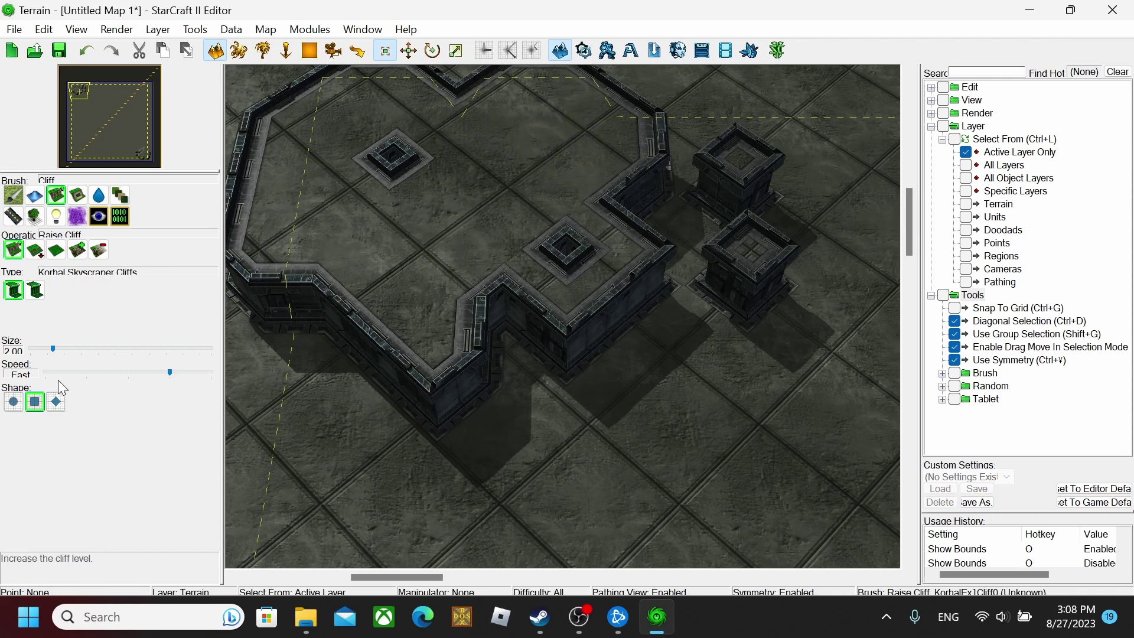
# Extend the plateau southward with a round brush stroke and a diamond brush stroke of raised cliff
pyautogui.click(13, 402)
pyautogui.moveTo(471, 425)
pyautogui.mouseDown()
pyautogui.moveTo(636, 454)
pyautogui.moveTo(580, 436)
pyautogui.moveTo(588, 472)
pyautogui.mouseUp()
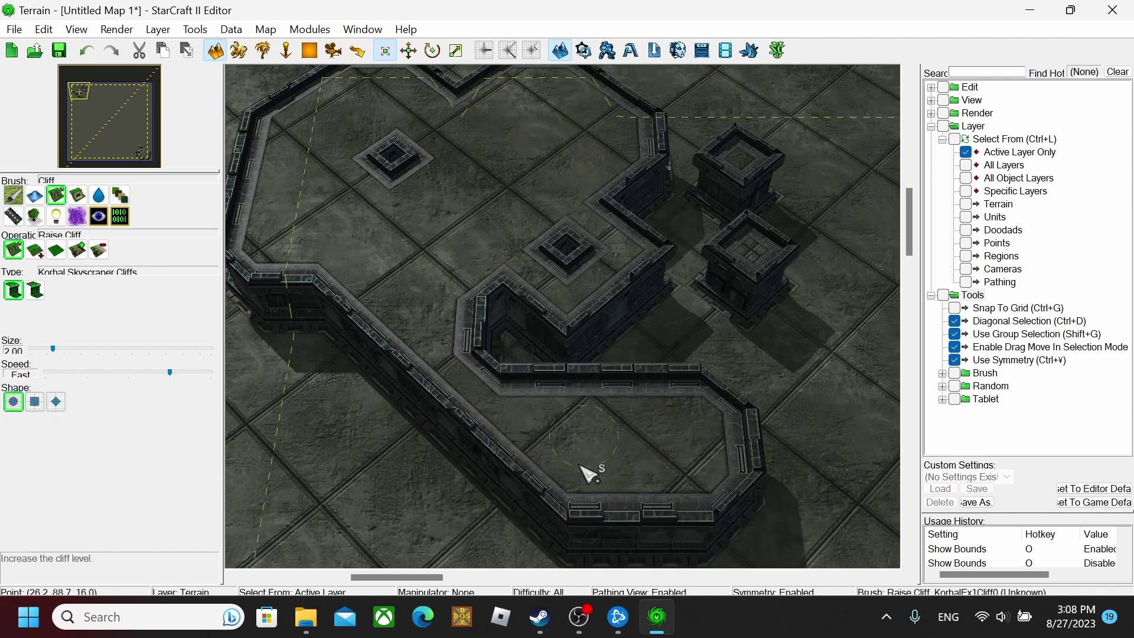
pyautogui.click(56, 401)
pyautogui.moveTo(334, 424); pyautogui.dragTo(374, 477)
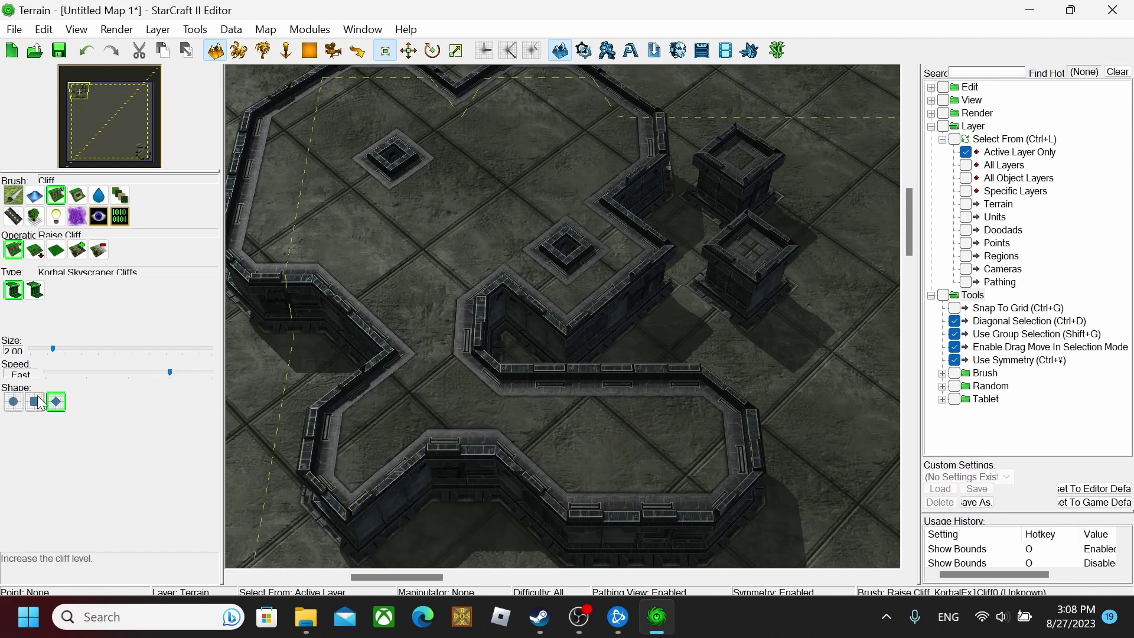
# Set the cliff brush size to 9.00 and enlarge the upper-left plateau into one wide base area, filling its gaps
pyautogui.click(133, 349)
pyautogui.moveTo(506, 298)
pyautogui.mouseDown()
pyautogui.moveTo(684, 258)
pyautogui.moveTo(420, 241)
pyautogui.moveTo(634, 384)
pyautogui.moveTo(555, 159)
pyautogui.moveTo(719, 284)
pyautogui.moveTo(506, 264)
pyautogui.moveTo(806, 254)
pyautogui.moveTo(534, 285)
pyautogui.moveTo(623, 106)
pyautogui.moveTo(647, 429)
pyautogui.moveTo(673, 377)
pyautogui.mouseUp()
pyautogui.moveTo(403, 398)
pyautogui.mouseDown()
pyautogui.moveTo(445, 491)
pyautogui.moveTo(541, 421)
pyautogui.moveTo(630, 423)
pyautogui.mouseUp()
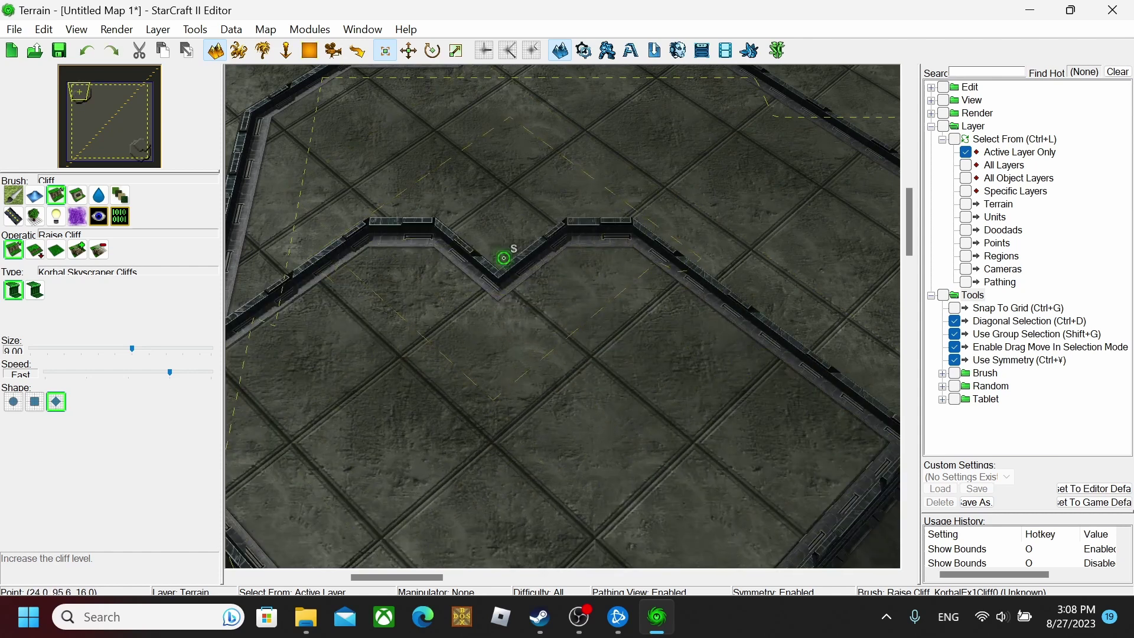
pyautogui.moveTo(503, 258); pyautogui.dragTo(514, 273)
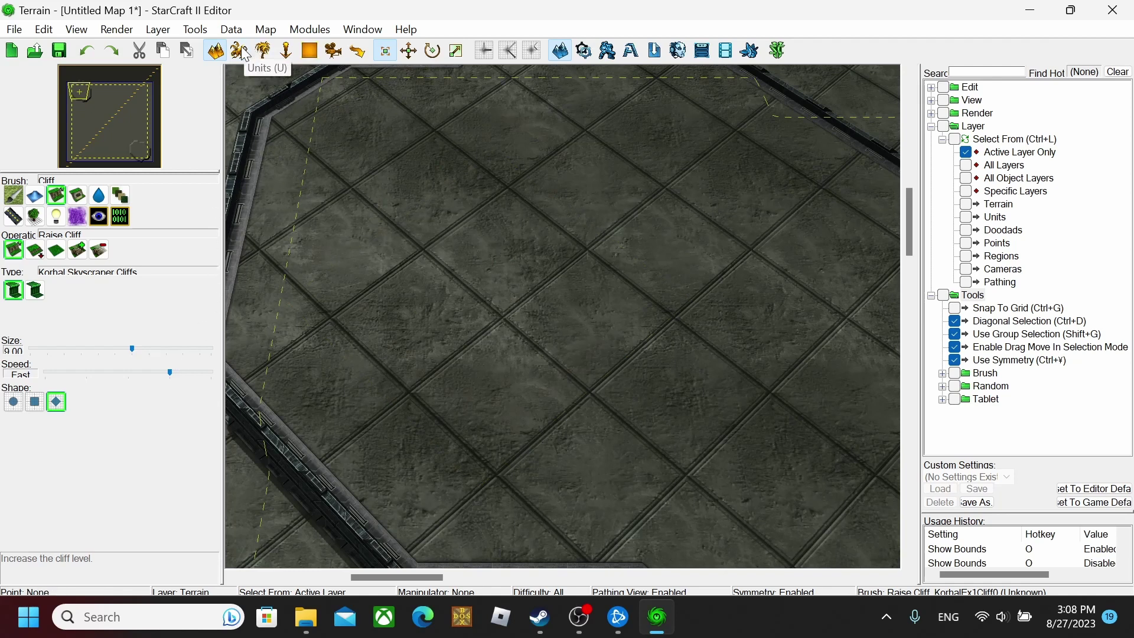
# Raise two smaller separate cliff plateaus beside the upper-left base, one to its east and one to its south
pyautogui.click(97, 91)
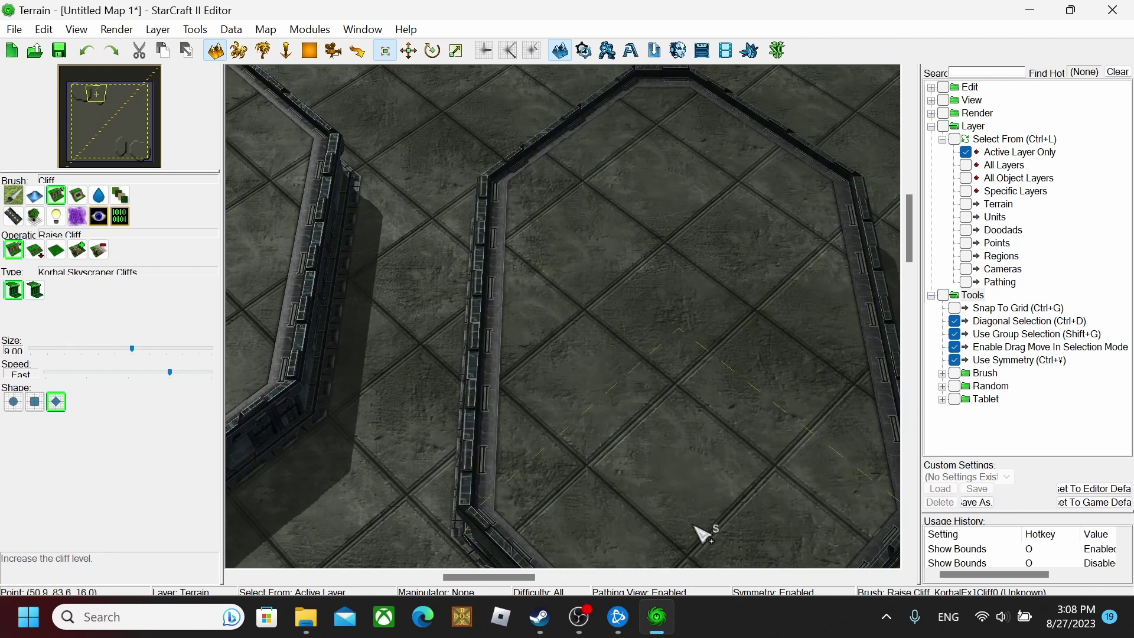
pyautogui.click(97, 99)
pyautogui.moveTo(97, 97)
pyautogui.mouseDown()
pyautogui.moveTo(83, 100)
pyautogui.moveTo(89, 109)
pyautogui.mouseUp()
pyautogui.moveTo(447, 304)
pyautogui.mouseDown()
pyautogui.moveTo(597, 415)
pyautogui.moveTo(709, 366)
pyautogui.mouseUp()
pyautogui.moveTo(91, 104)
pyautogui.mouseDown()
pyautogui.moveTo(69, 115)
pyautogui.moveTo(101, 99)
pyautogui.moveTo(78, 93)
pyautogui.moveTo(79, 102)
pyautogui.moveTo(82, 92)
pyautogui.mouseUp()
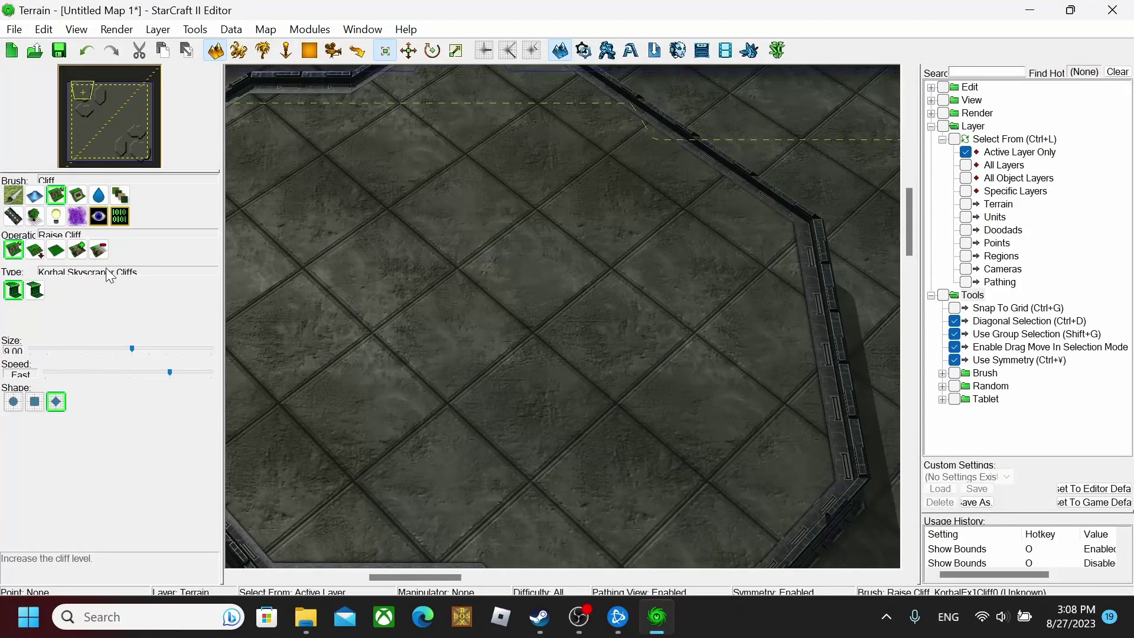
# Find the Mineral Field unit and place a curved row of them along the upper-left base's eastern cliff edge
pyautogui.click(240, 51)
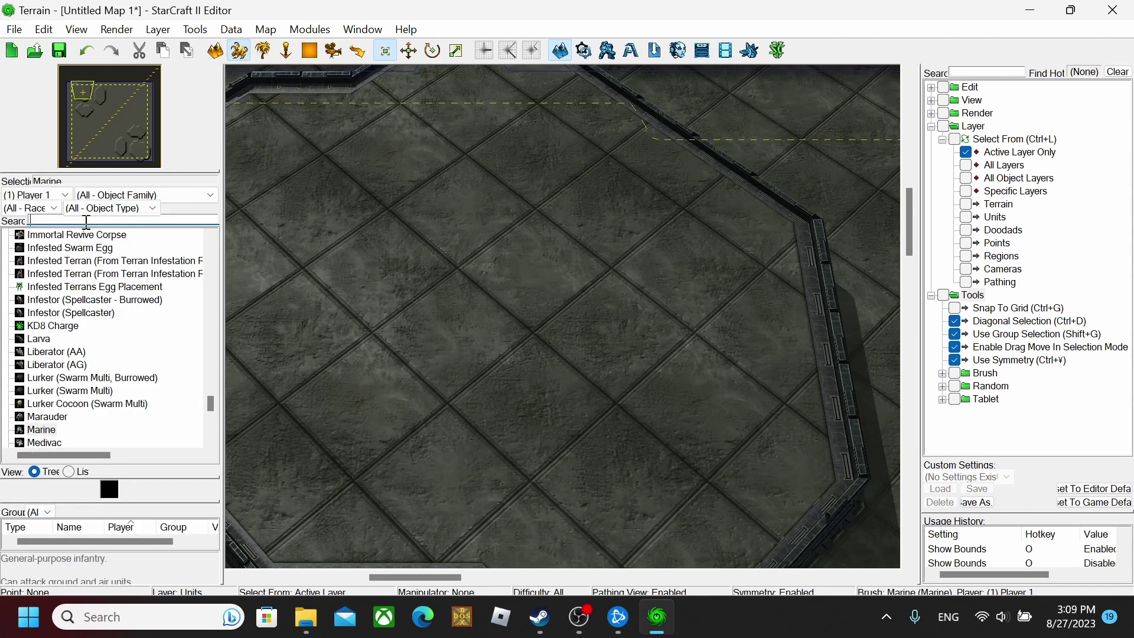
pyautogui.click(86, 221)
pyautogui.write('Minera')
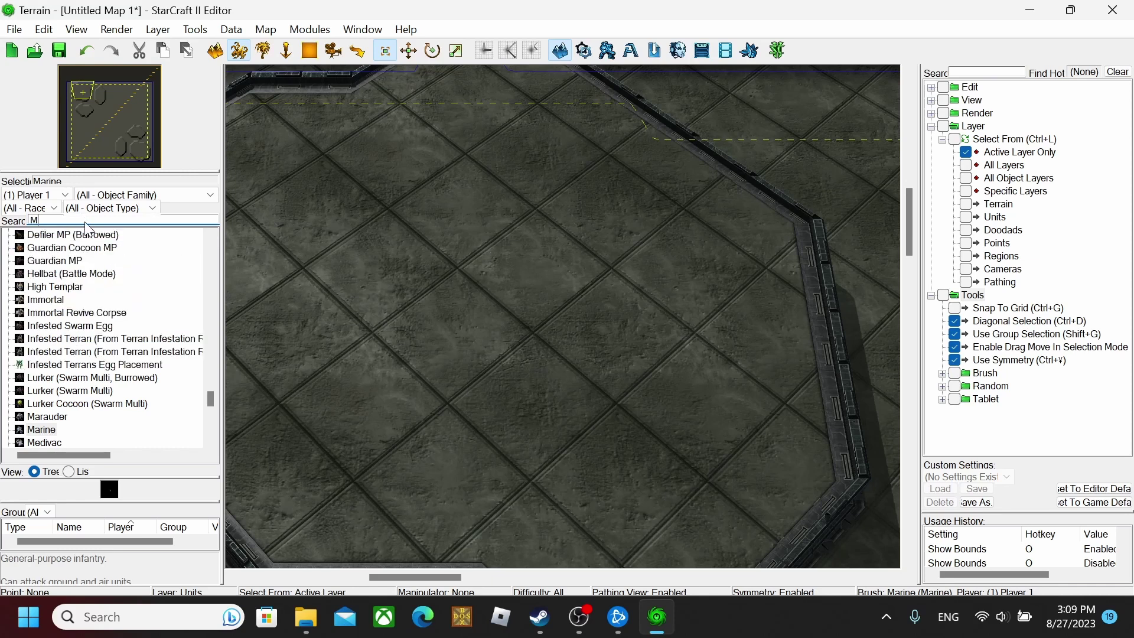
pyautogui.click(53, 377)
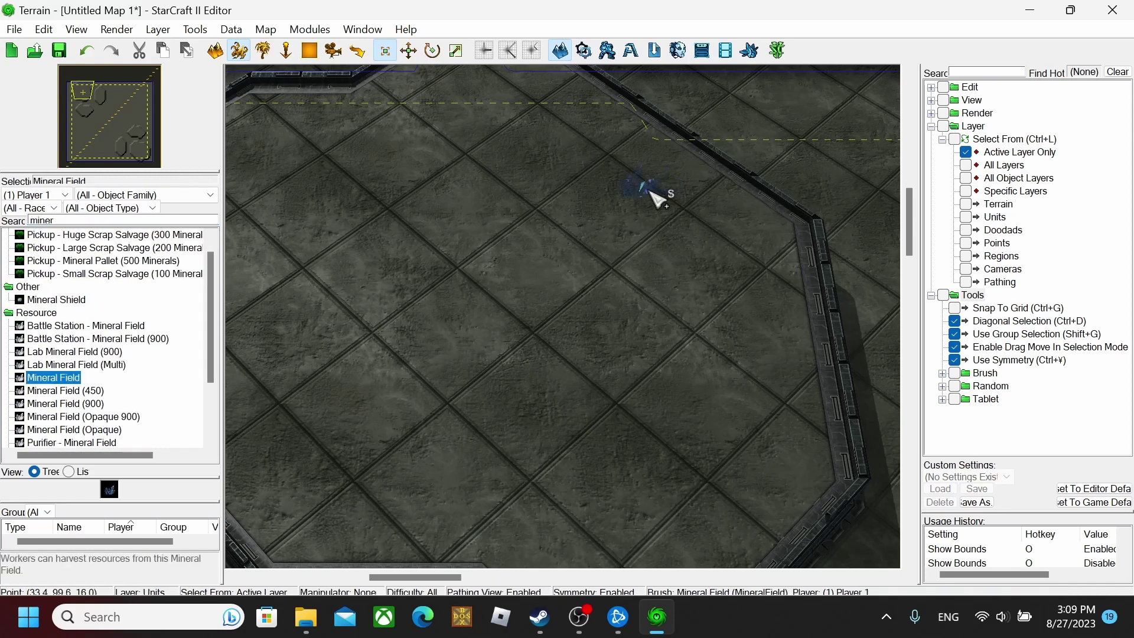
pyautogui.click(800, 245)
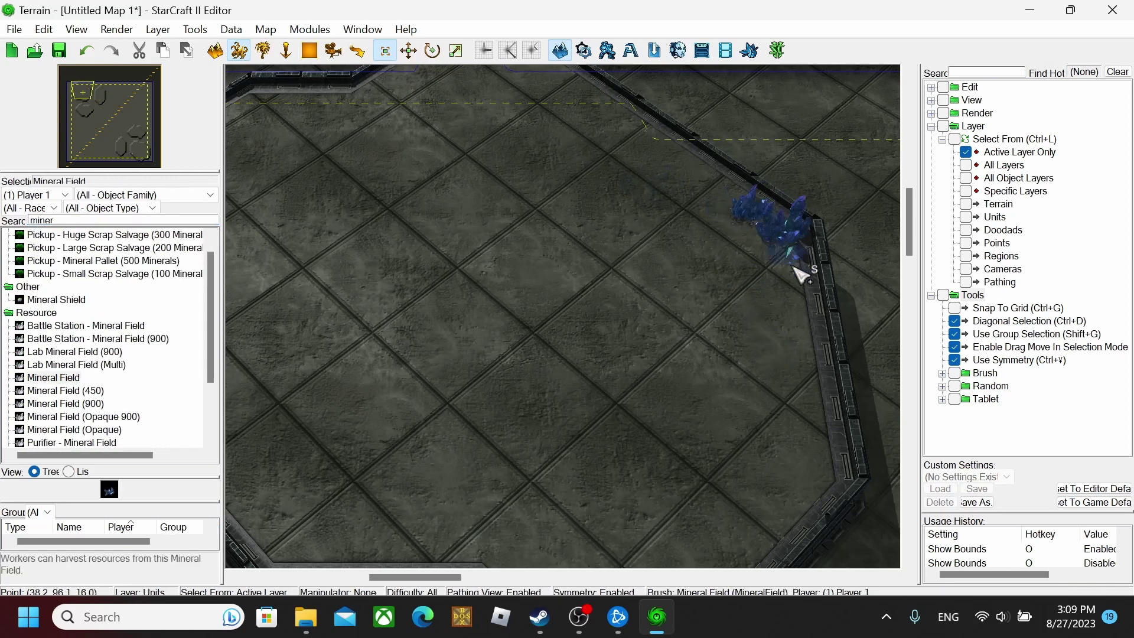
pyautogui.click(801, 285)
pyautogui.click(803, 334)
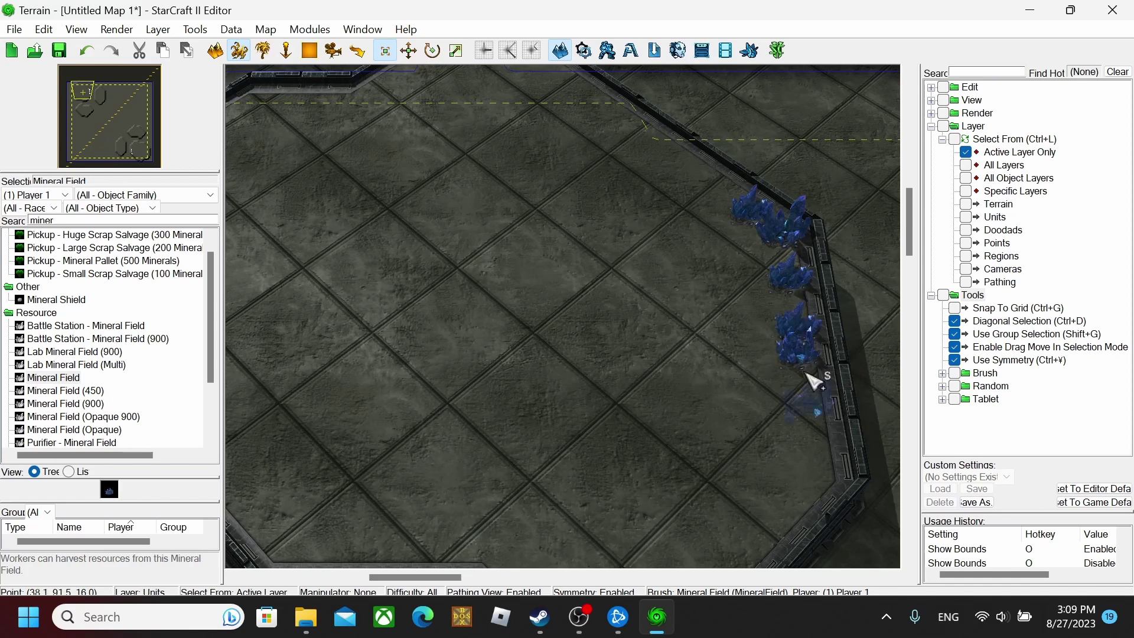
pyautogui.click(820, 435)
pyautogui.click(794, 479)
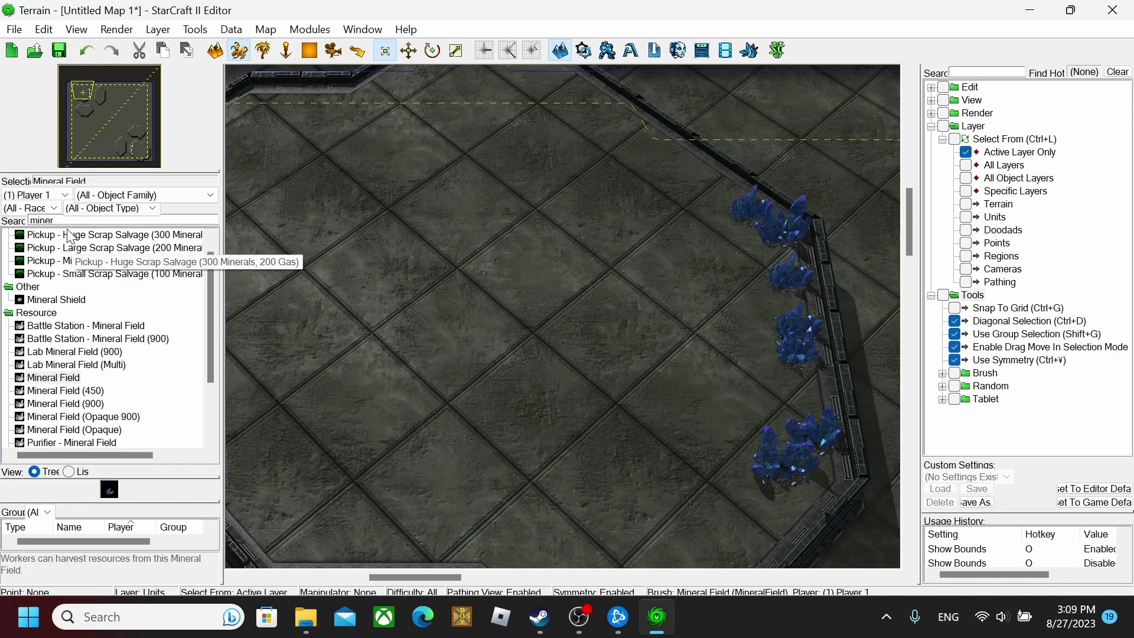
# Find the Command Center and place one for Player 1 in the upper-left base, west of the minerals
pyautogui.click(52, 221)
pyautogui.press('BackSpace')
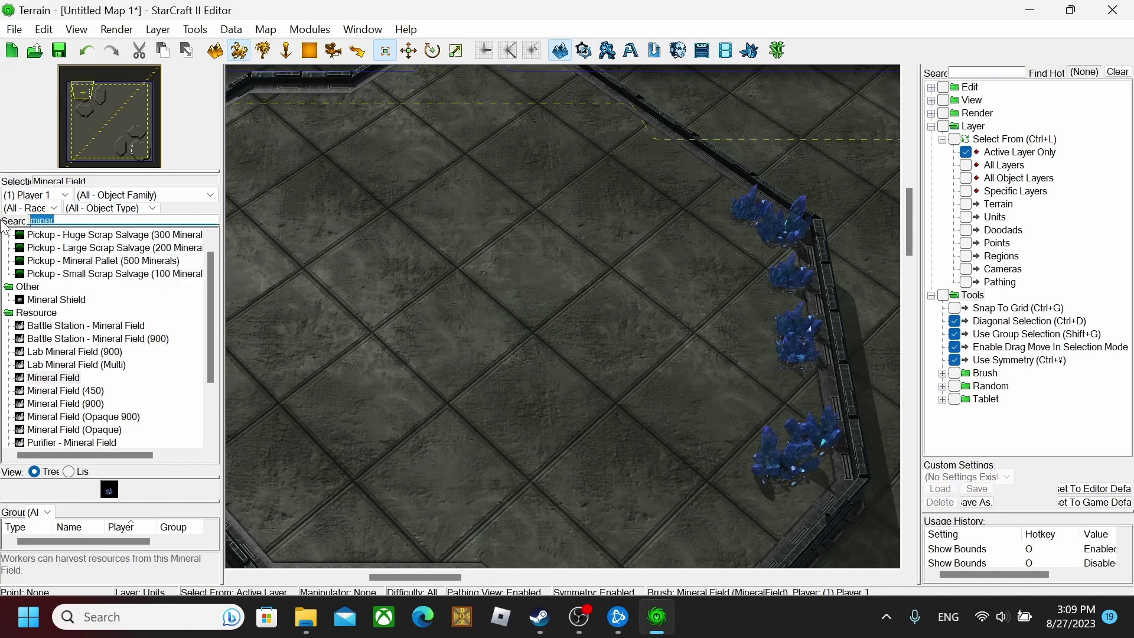
pyautogui.write('com')
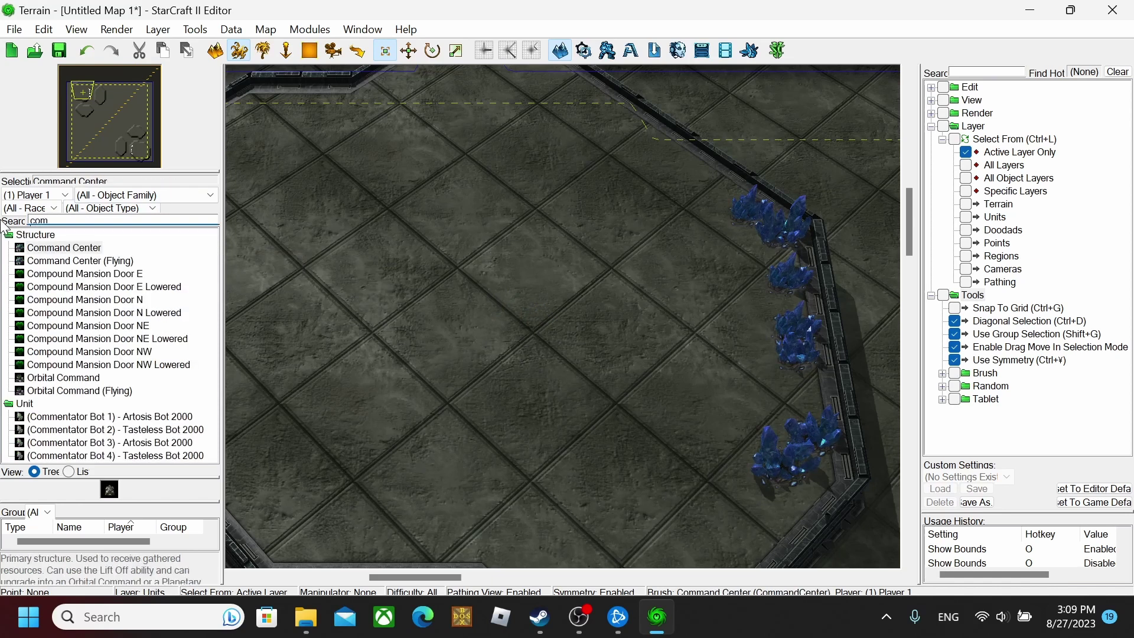
pyautogui.click(56, 248)
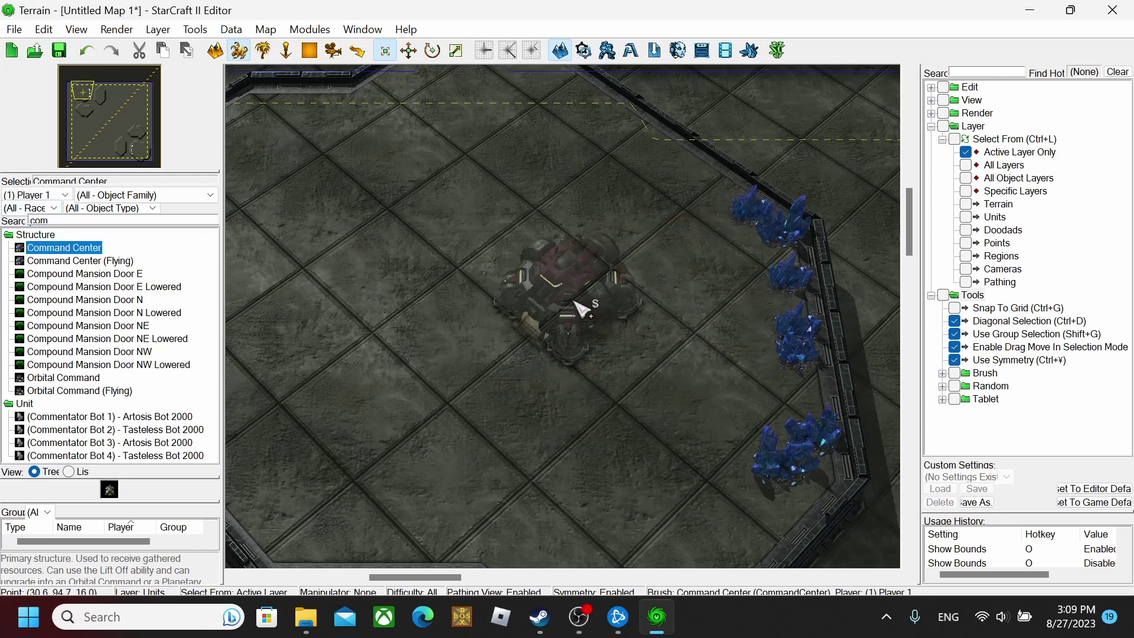
pyautogui.click(569, 300)
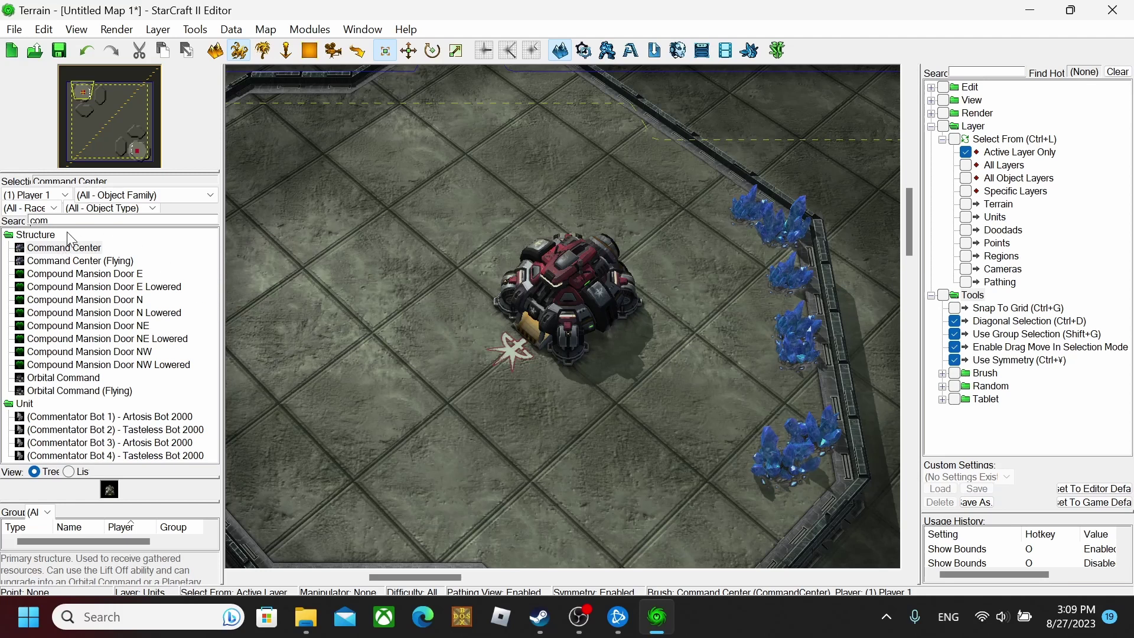
# Find the standard Vespene Geyser and place one north and one south of the mineral row in the upper-left base
pyautogui.moveTo(71, 224); pyautogui.dragTo(8, 236)
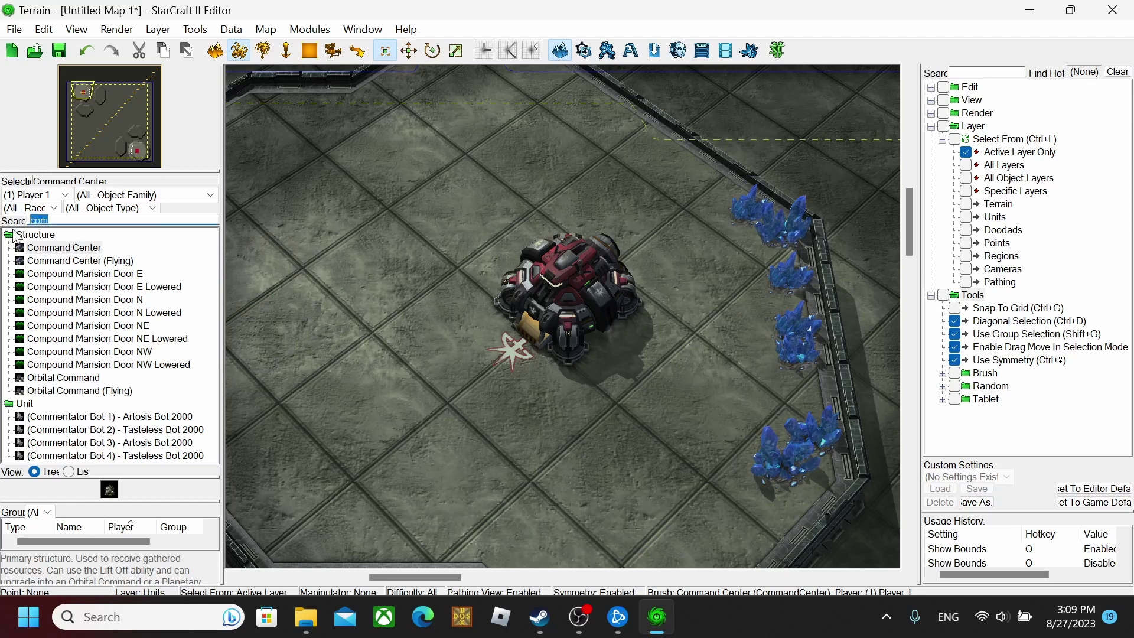
pyautogui.write('vesp')
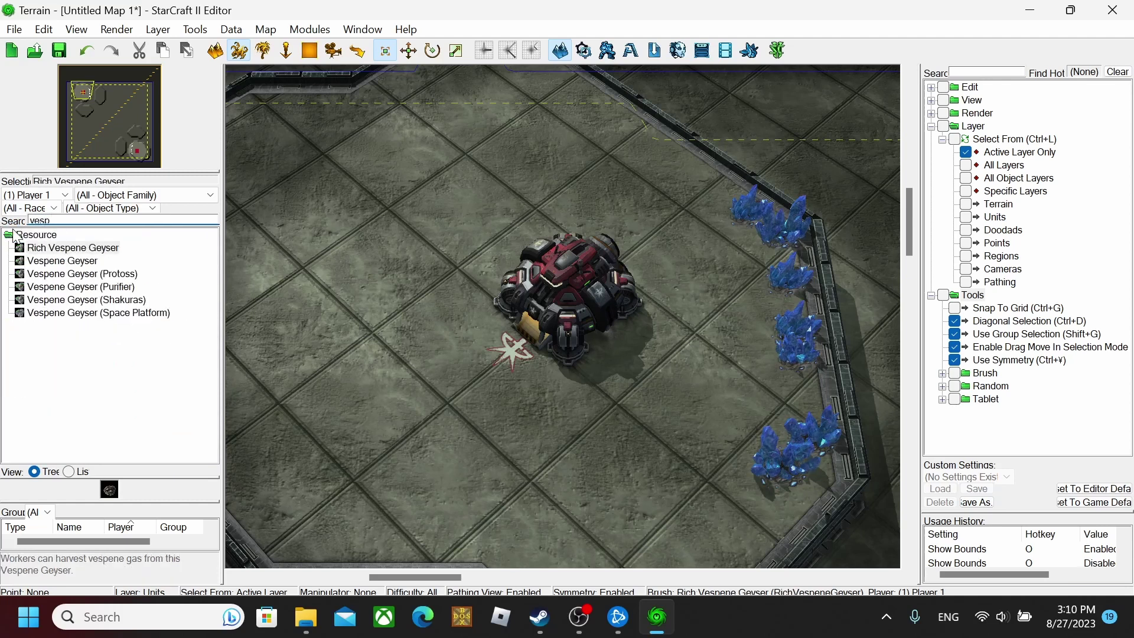
pyautogui.click(65, 261)
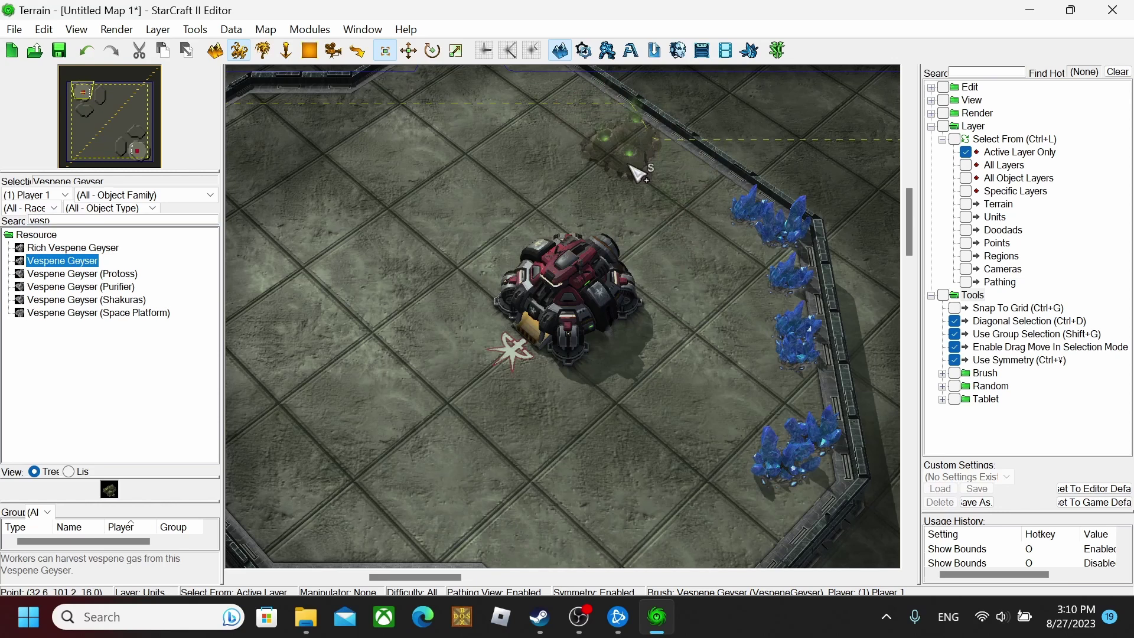
pyautogui.click(636, 171)
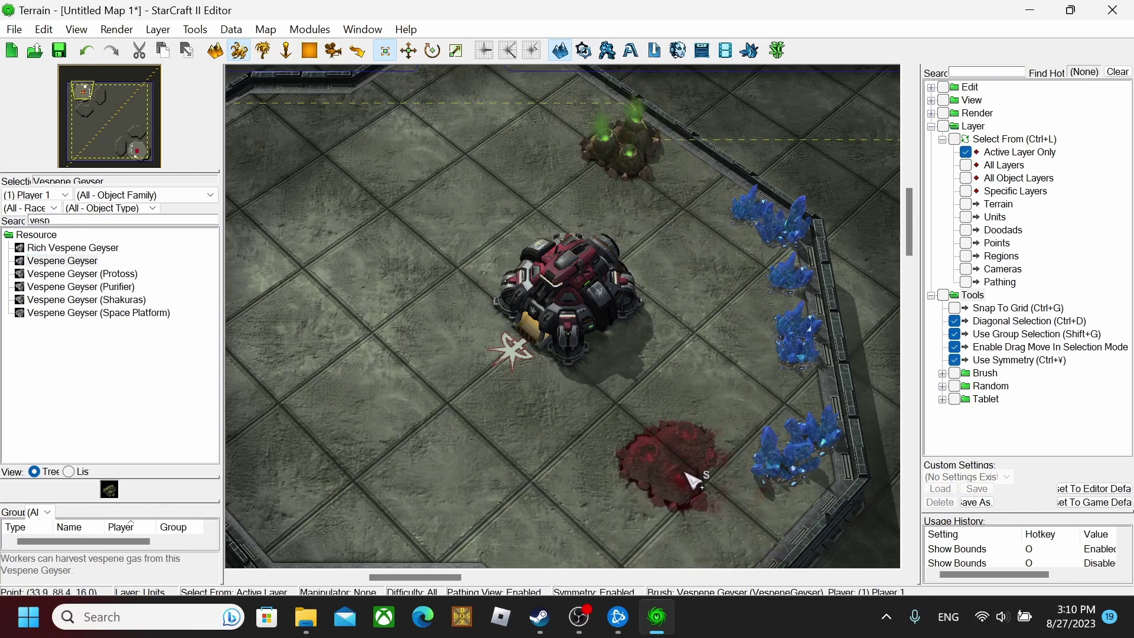
pyautogui.click(702, 495)
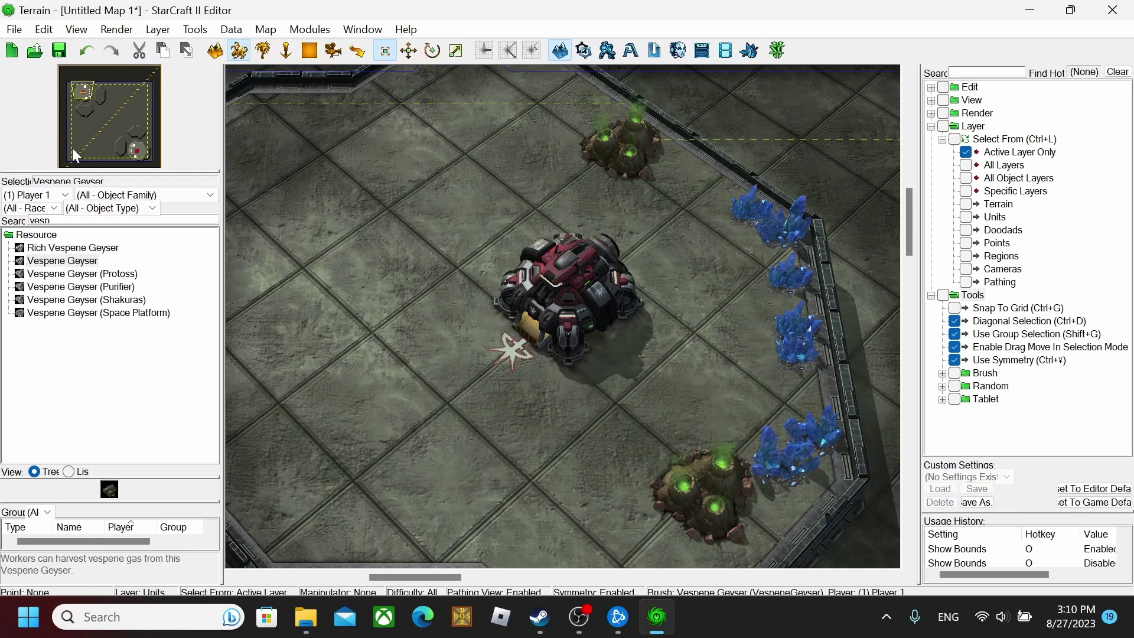
pyautogui.click(138, 149)
pyautogui.click(133, 151)
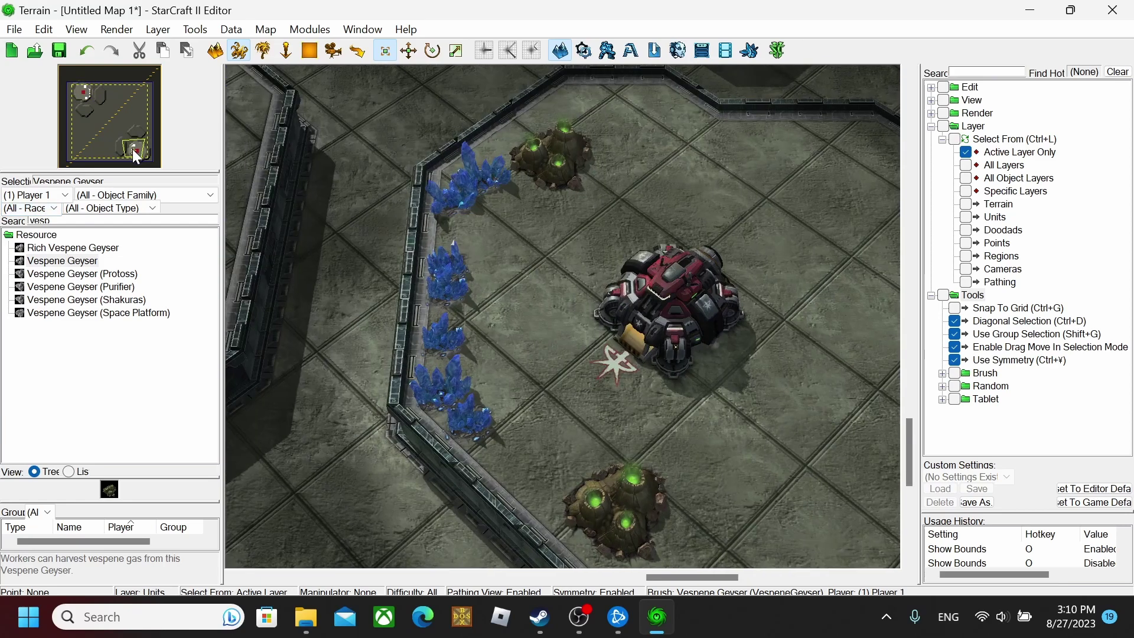
pyautogui.moveTo(132, 149); pyautogui.dragTo(83, 96)
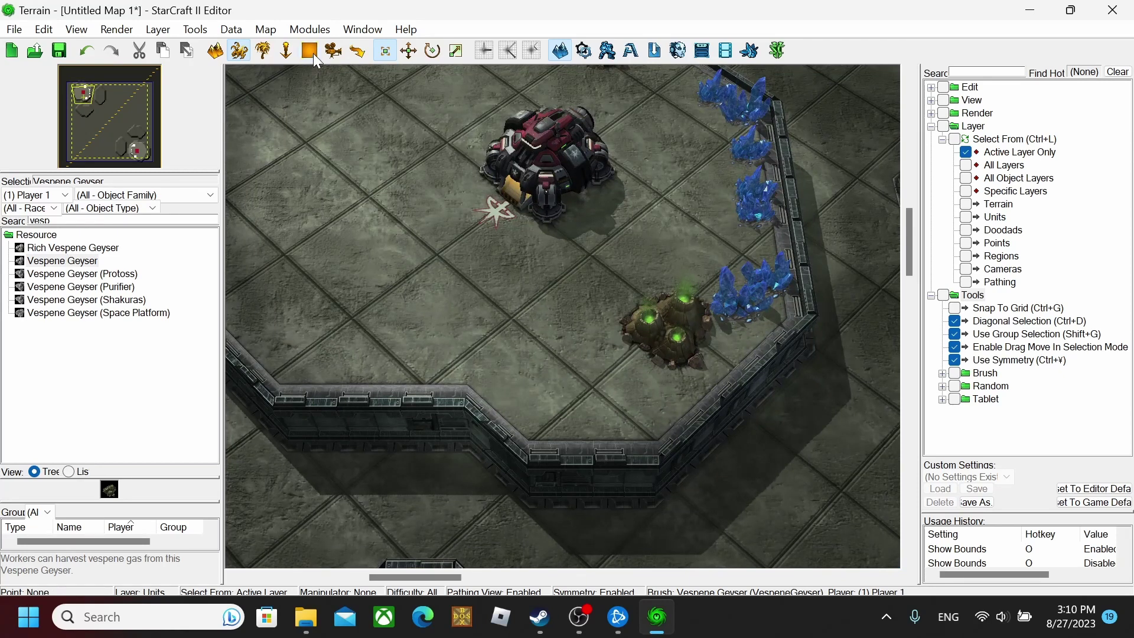
# Add a Start Location point on the upper-left base's Command Center and check its mirrored counterpart
pyautogui.click(286, 50)
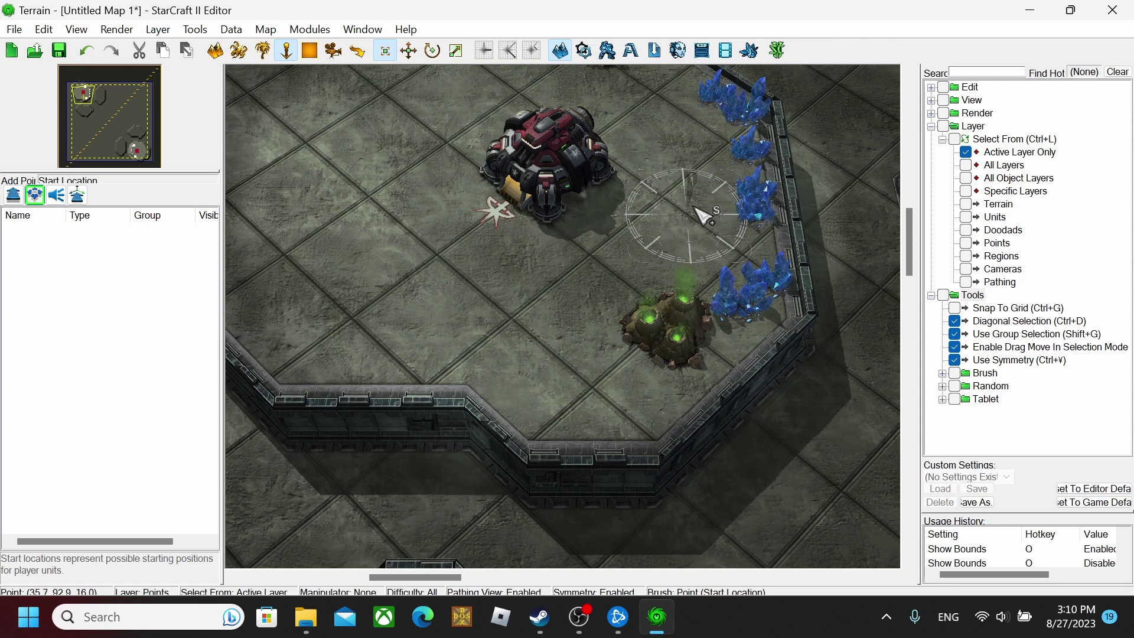
pyautogui.click(544, 168)
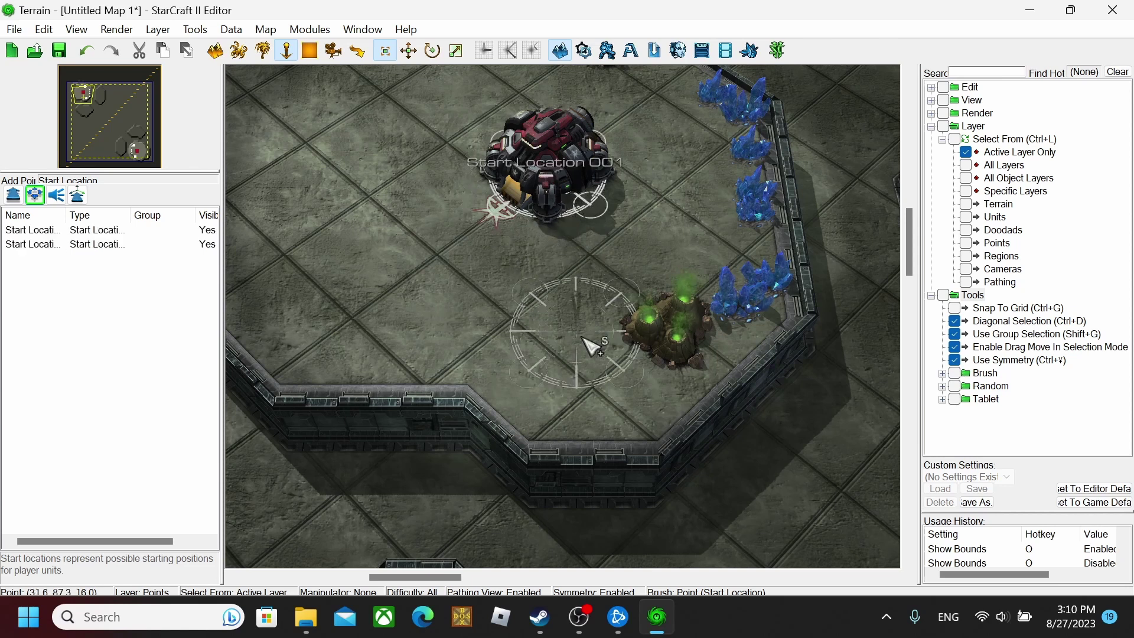
pyautogui.click(140, 157)
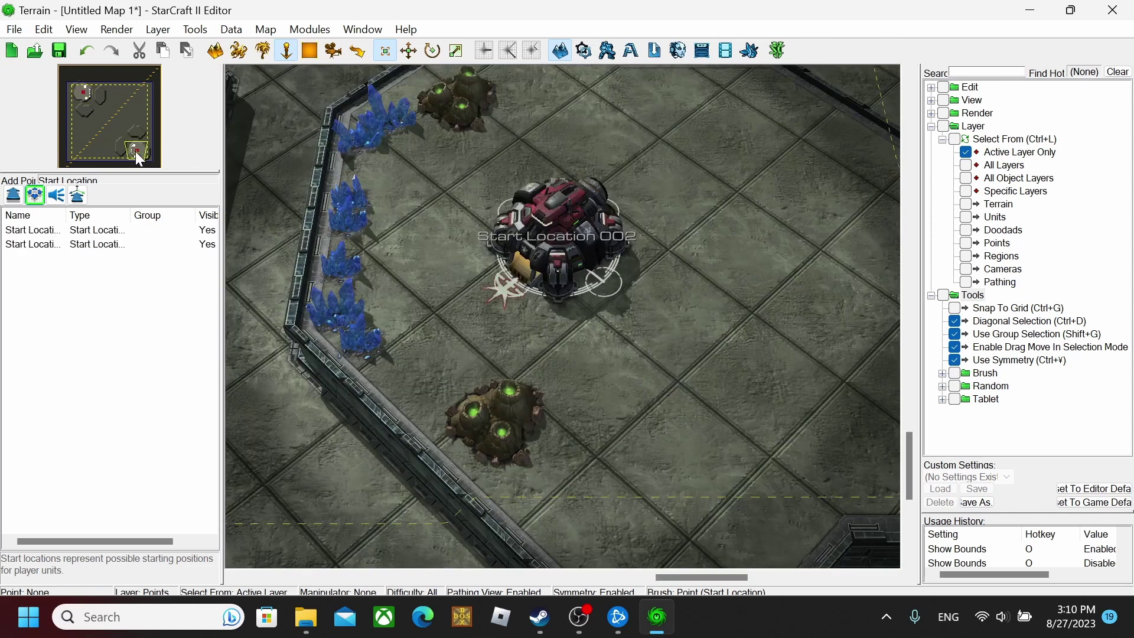
pyautogui.click(87, 100)
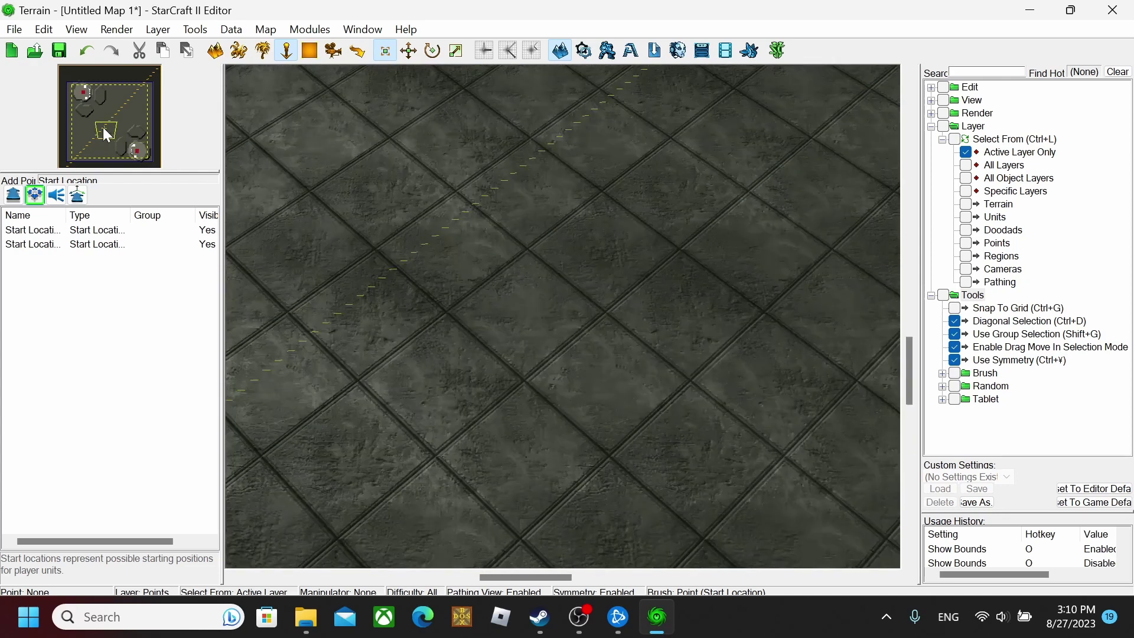